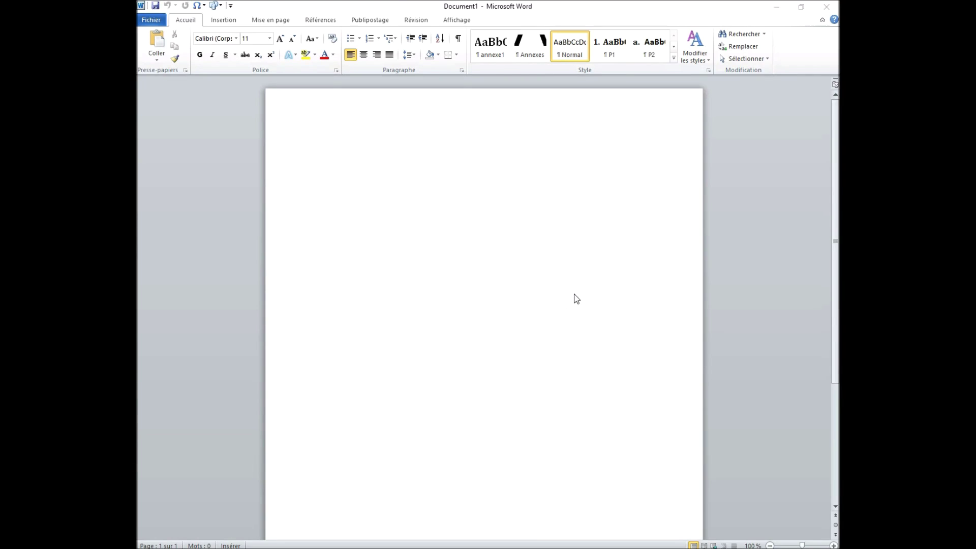
Toggle the rulers on and off in the blank document, leaving them displayed
click(835, 86)
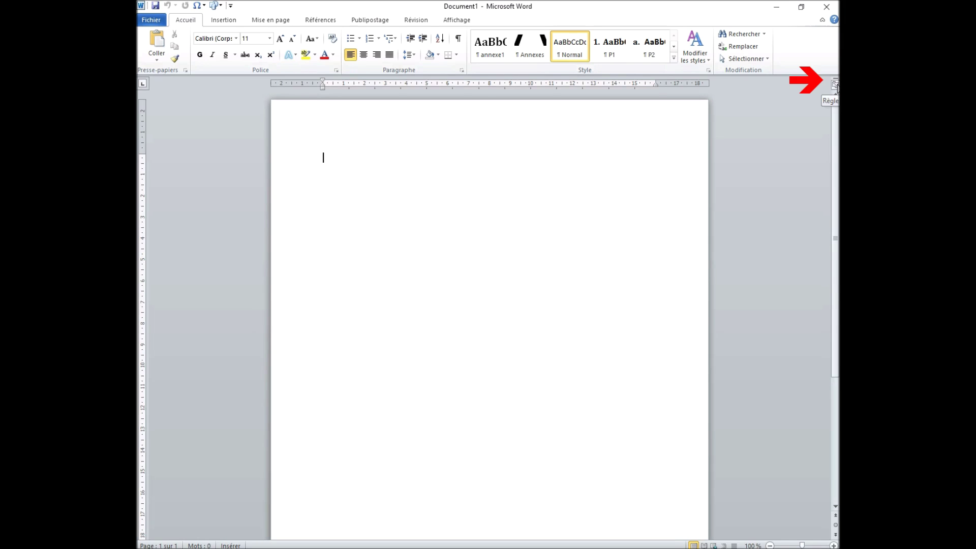
click(835, 85)
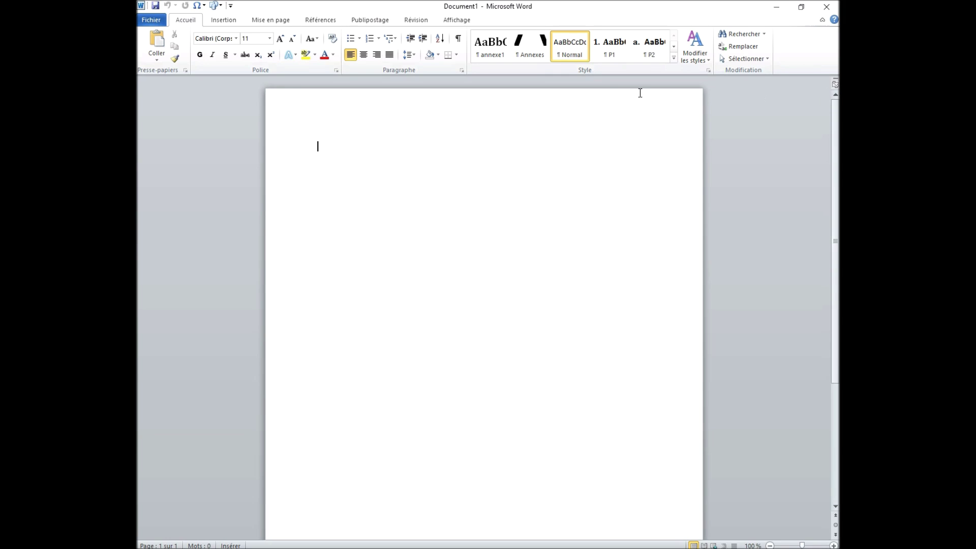
click(461, 21)
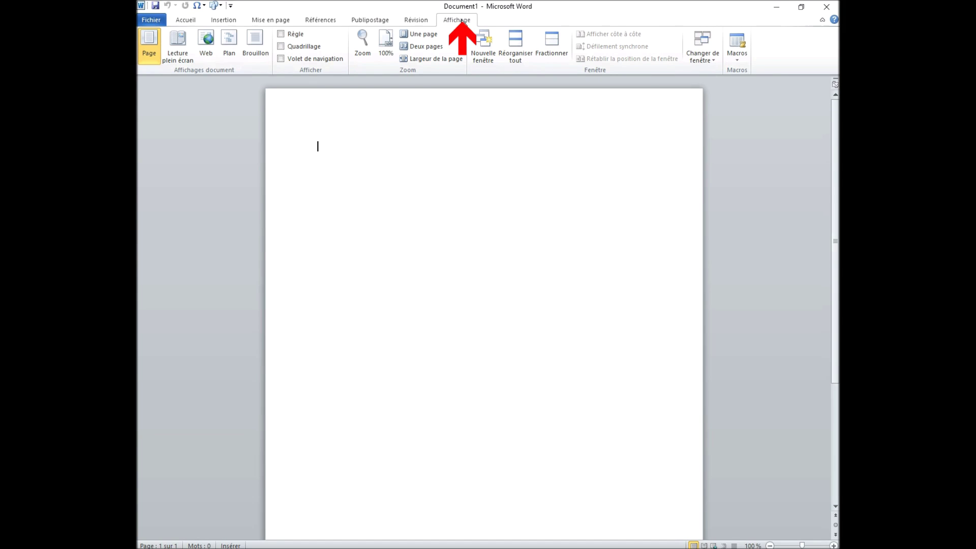
click(282, 36)
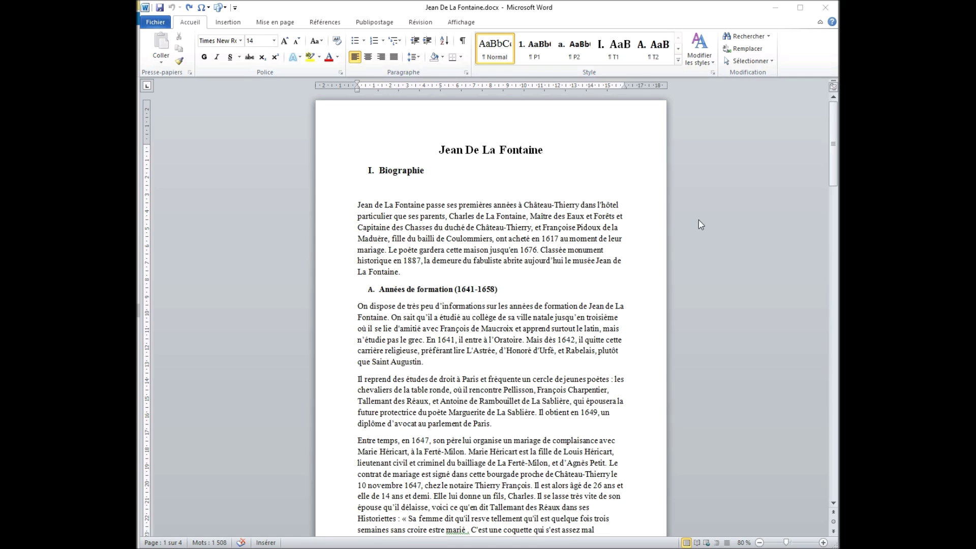
Enable the advanced display option "Afficher les limites d'un texte" for the Jean De La Fontaine document
click(152, 23)
click(168, 237)
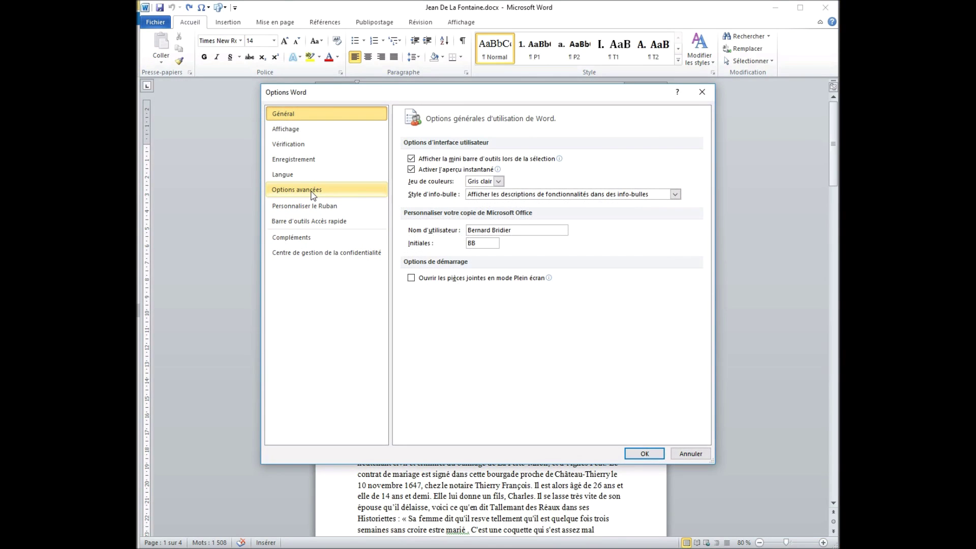
click(313, 192)
scroll(537, 292, down, 6)
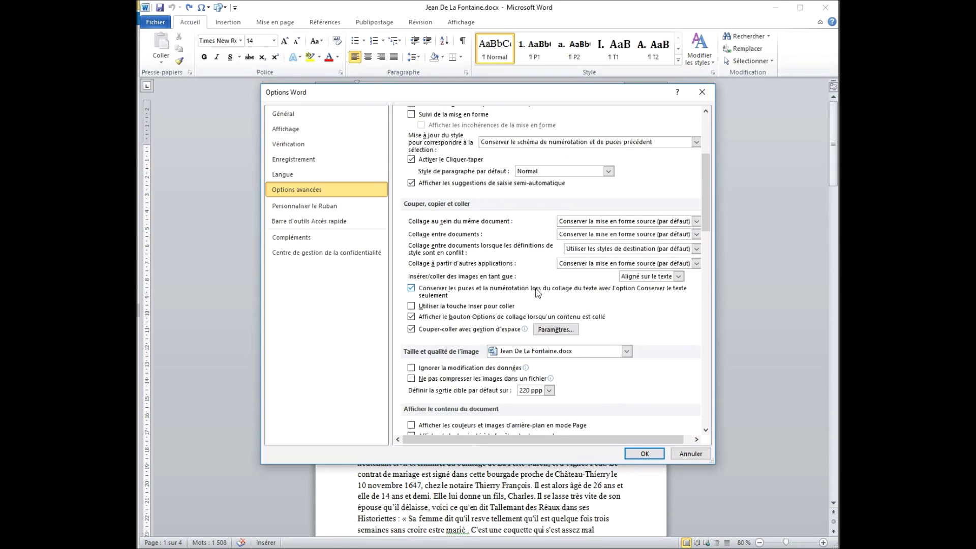
scroll(537, 293, down, 5)
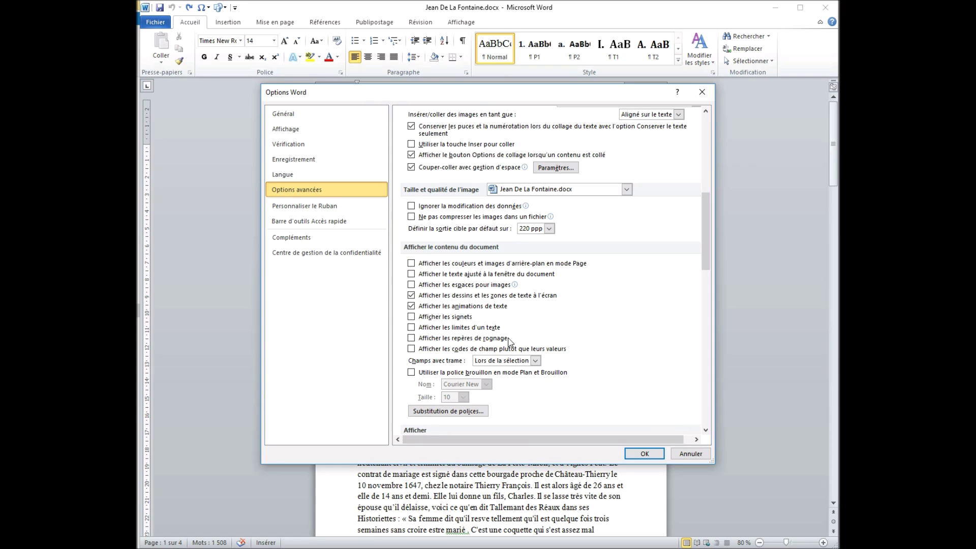
click(411, 328)
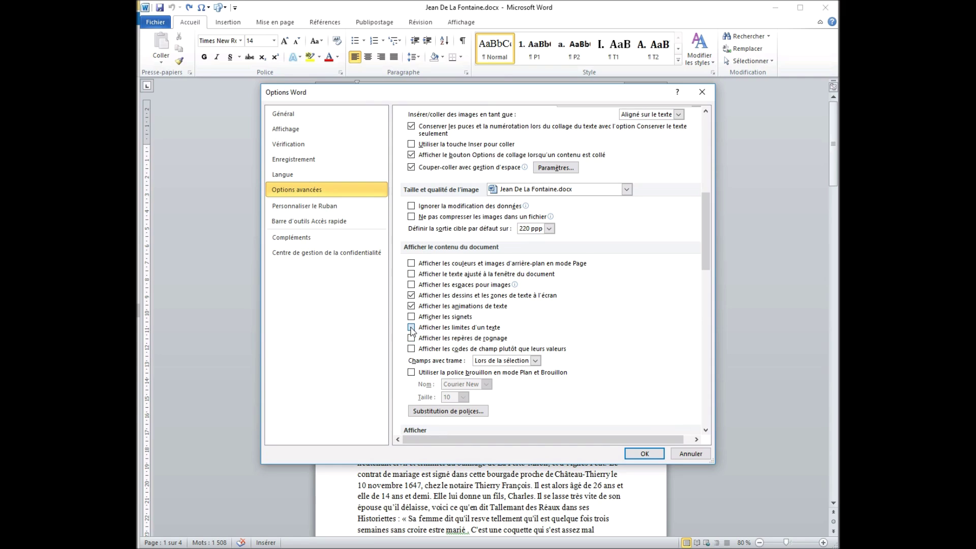
click(645, 454)
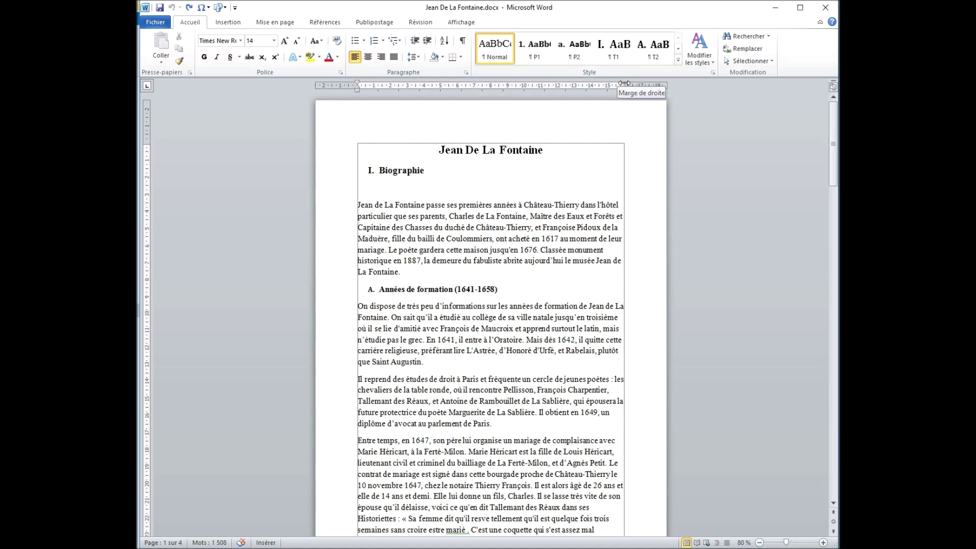
Using the horizontal ruler, widen the right page margin to about 2.8 cm and narrow the left one to about 2 cm
drag(624, 83, 624, 83)
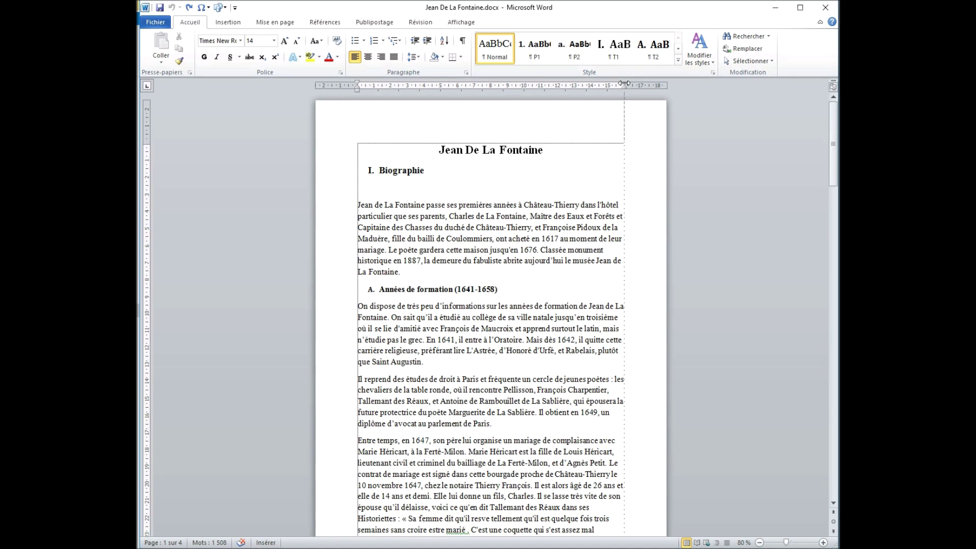
mouse_move(623, 83)
mouse_down()
mouse_move(647, 85)
mouse_move(619, 85)
mouse_up()
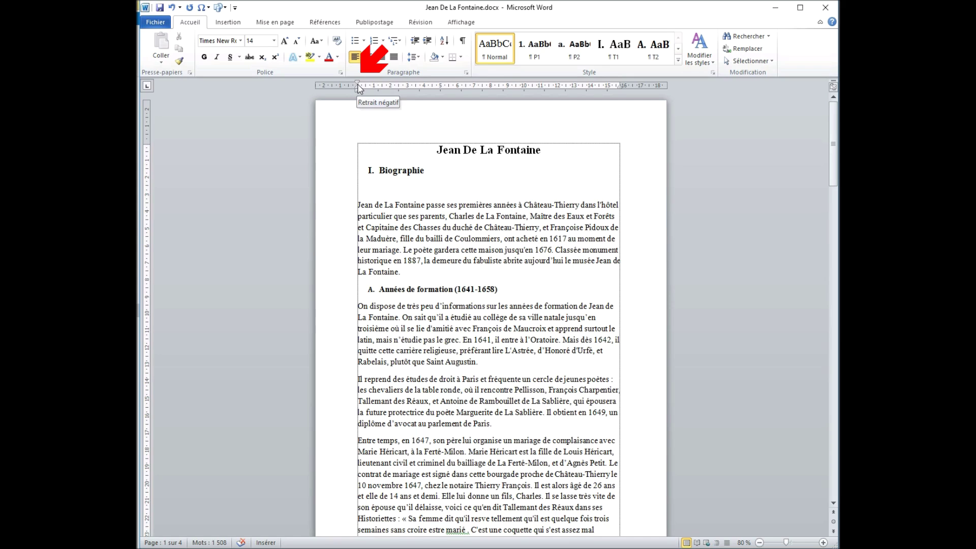
mouse_move(357, 83)
mouse_down()
mouse_move(335, 84)
mouse_move(349, 80)
mouse_up()
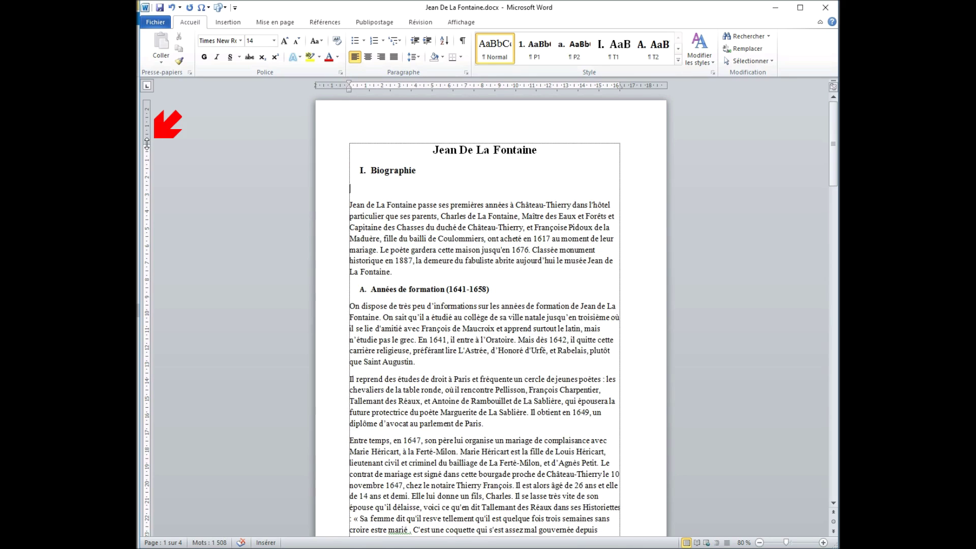
Reduce the top and bottom page margins to about 1.3 cm each using the vertical ruler
drag(146, 144, 146, 122)
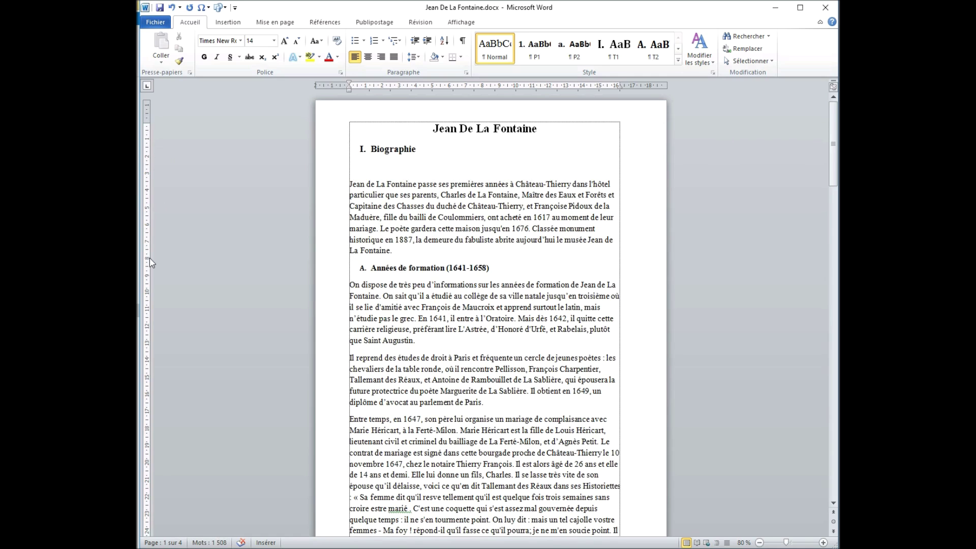
scroll(194, 256, down, 2)
drag(148, 494, 146, 520)
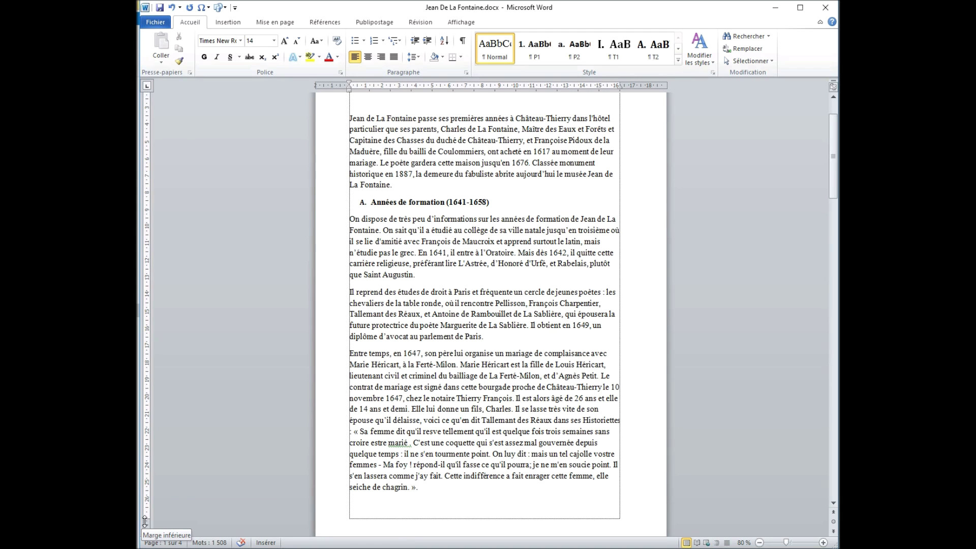
scroll(716, 254, down, 12)
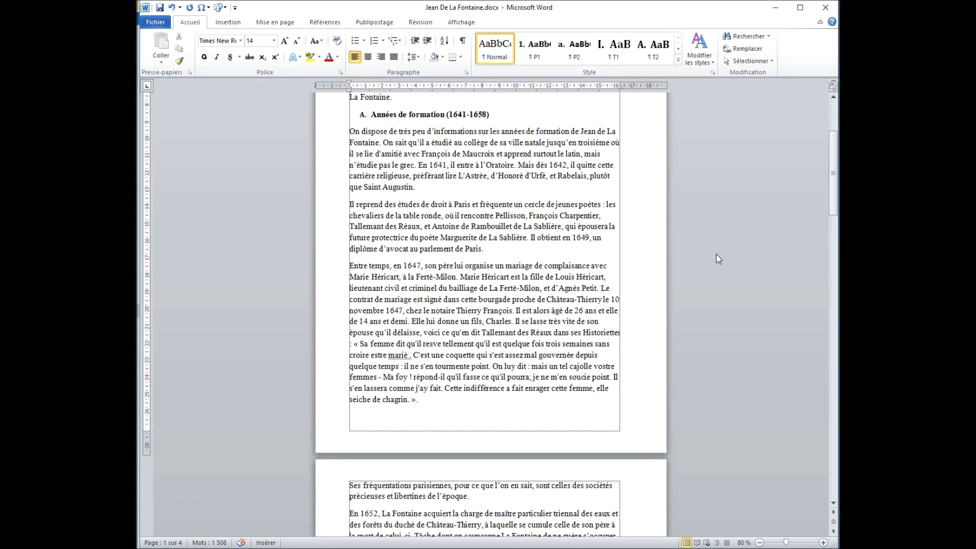
scroll(715, 259, up, 15)
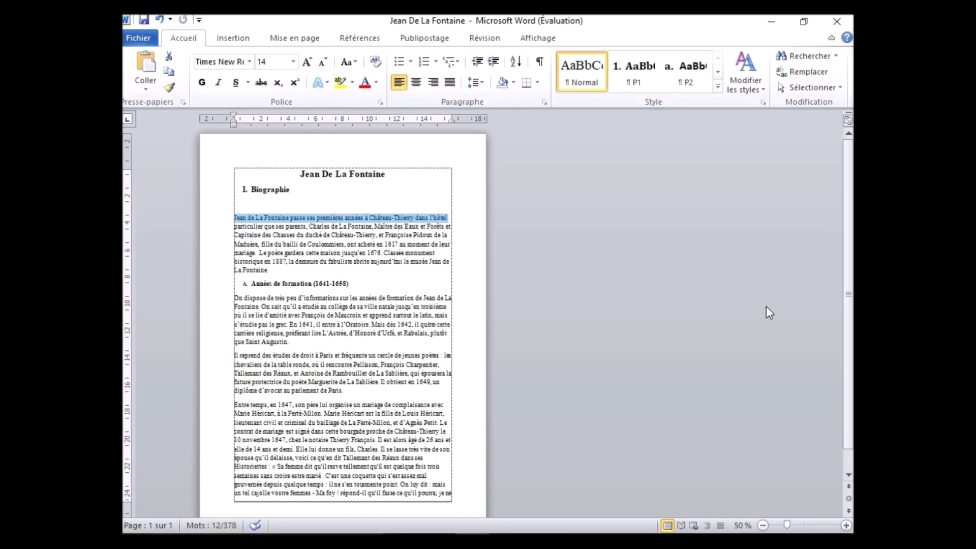
Try the predefined page margins Étroites, Modéré and Larges one after another on the document
click(297, 40)
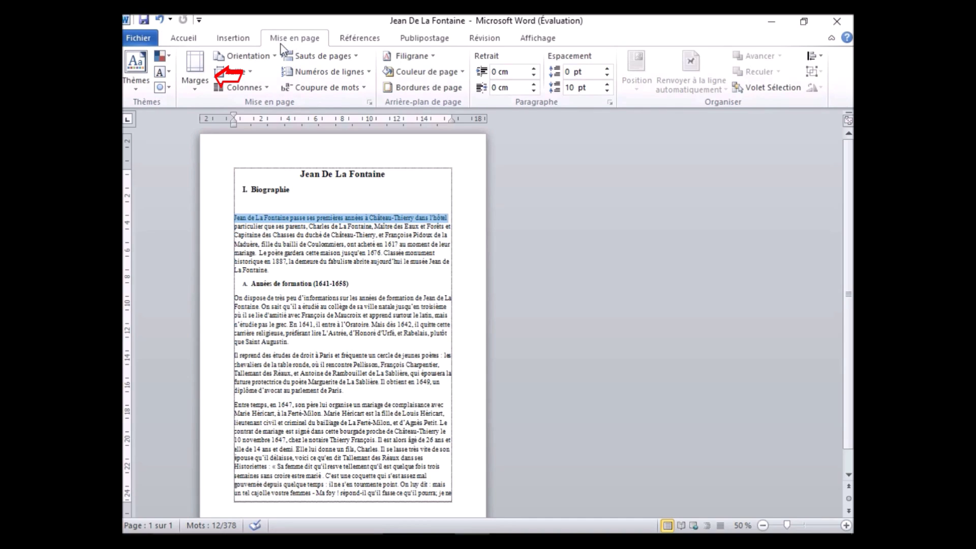
click(196, 77)
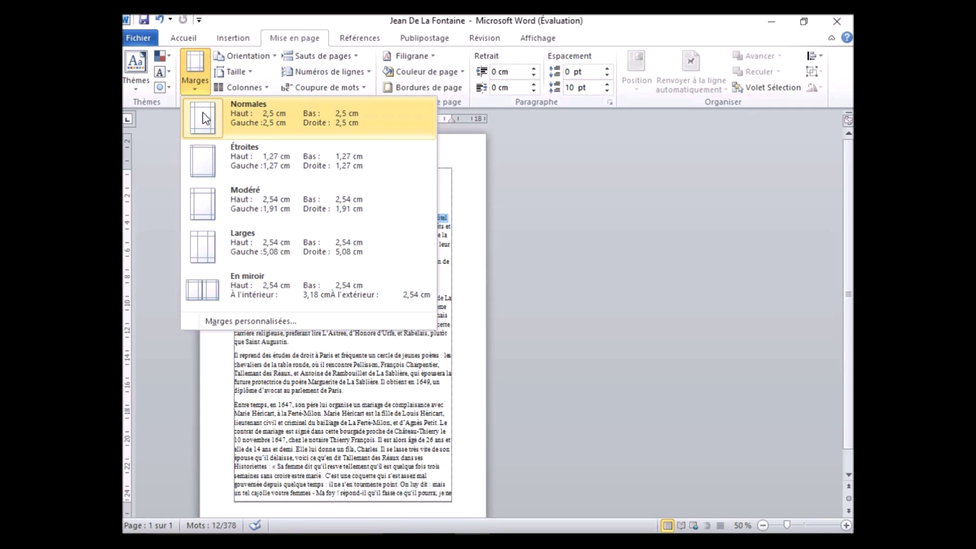
click(208, 166)
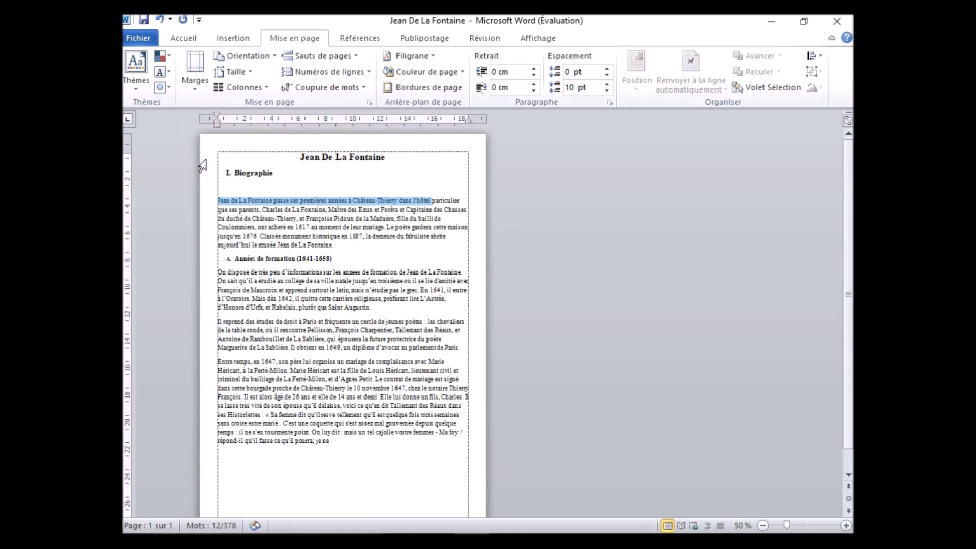
click(194, 92)
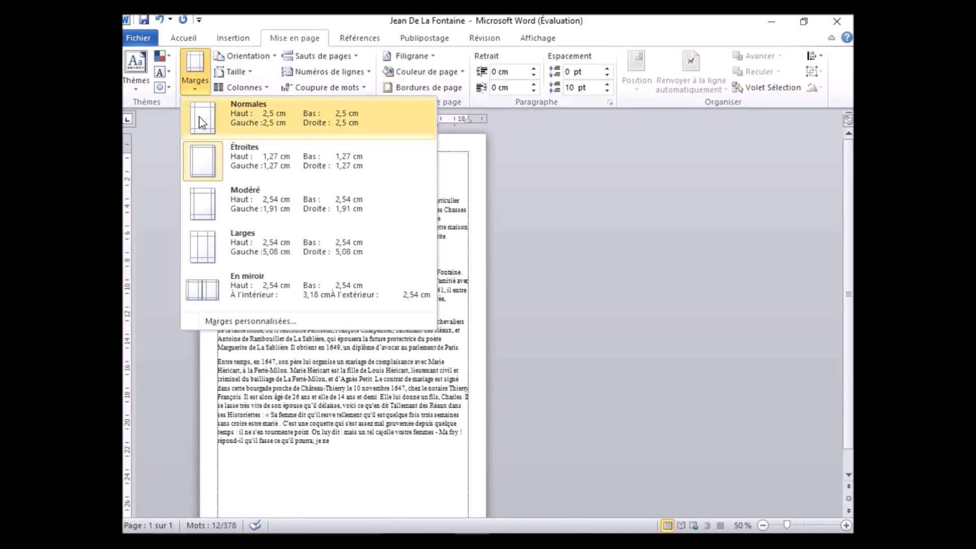
click(204, 219)
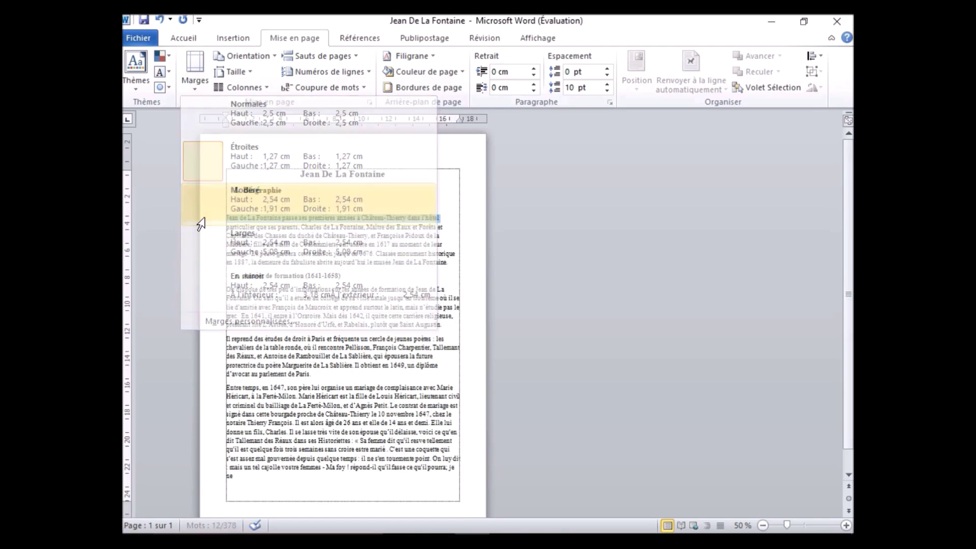
click(194, 85)
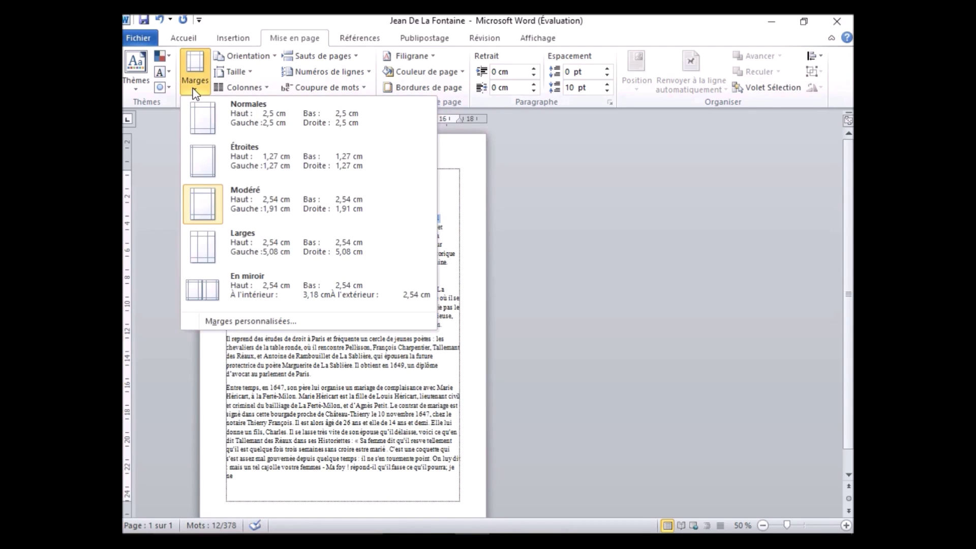
click(196, 242)
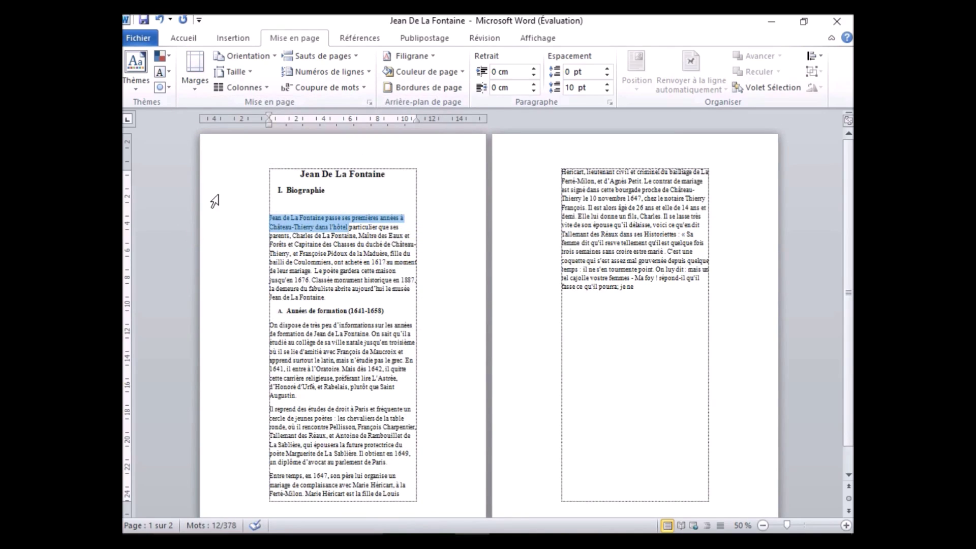
Apply the En miroir margin preset to the document and open the custom margin settings
click(195, 93)
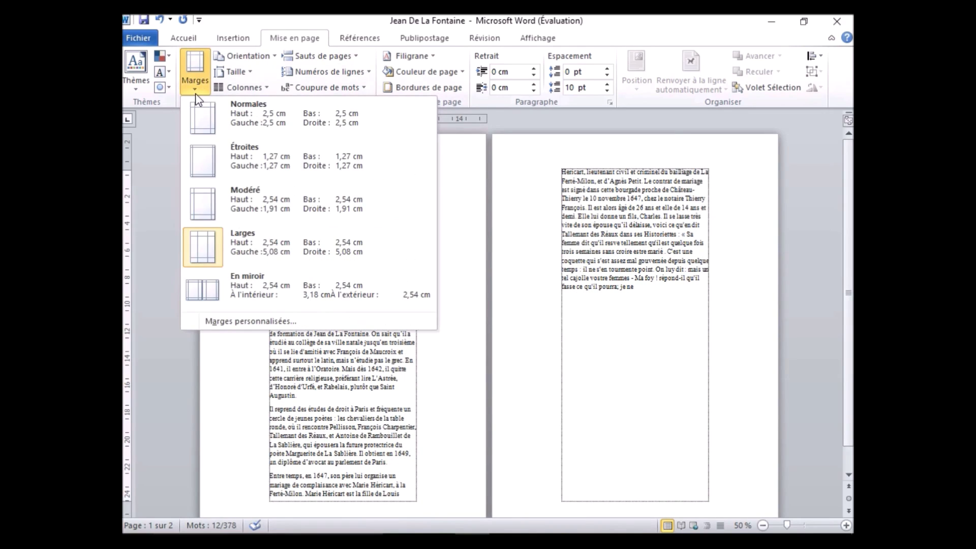
click(206, 286)
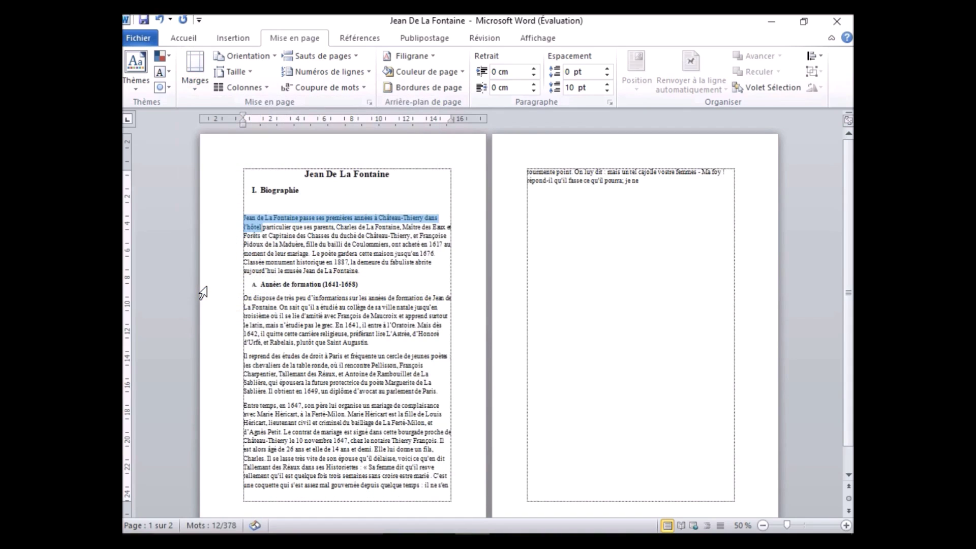
click(194, 88)
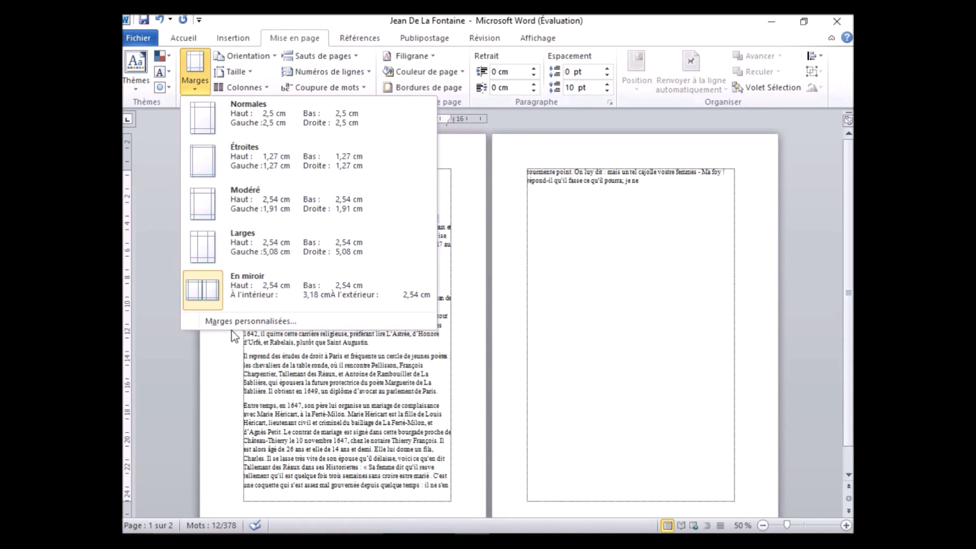
click(244, 321)
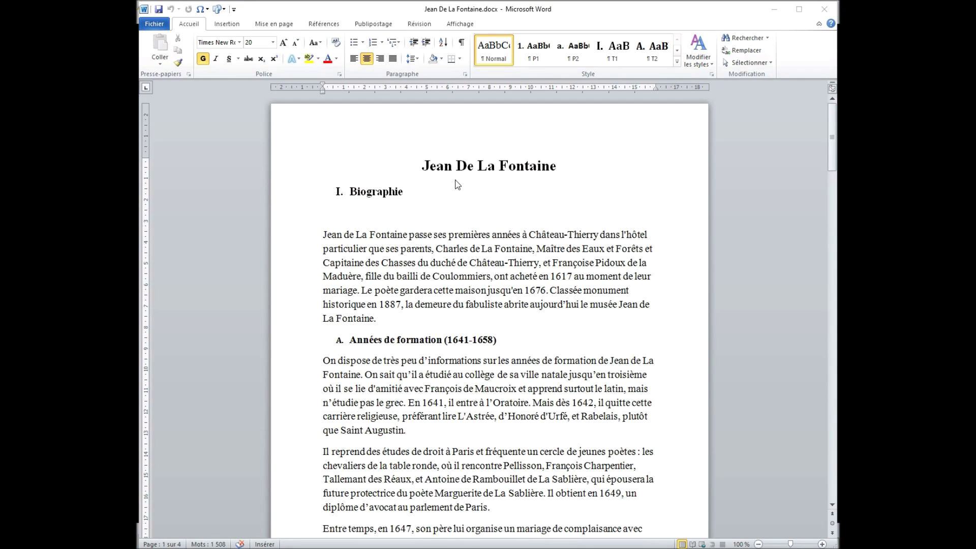
Show the formatting marks and place the cursor inside the first paragraph under the Biographie heading
click(462, 47)
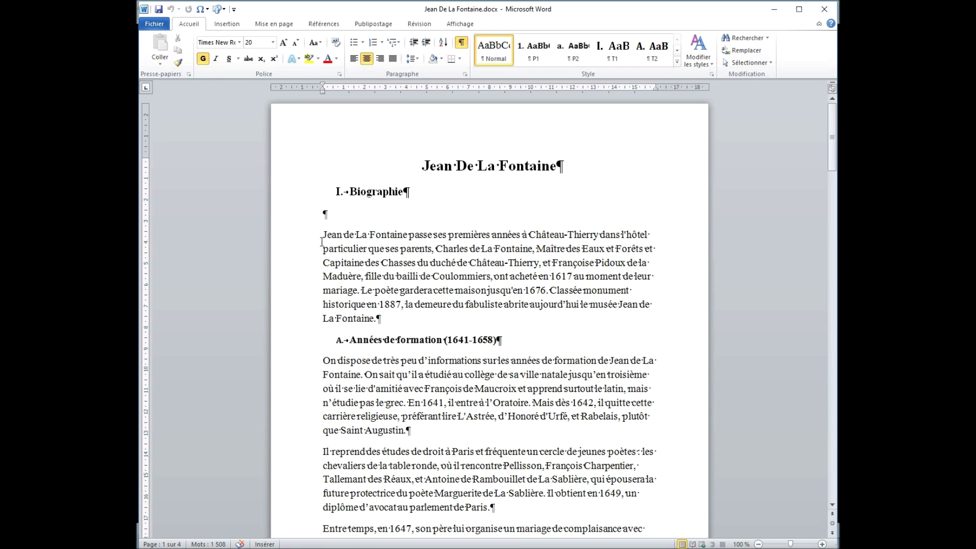
click(323, 235)
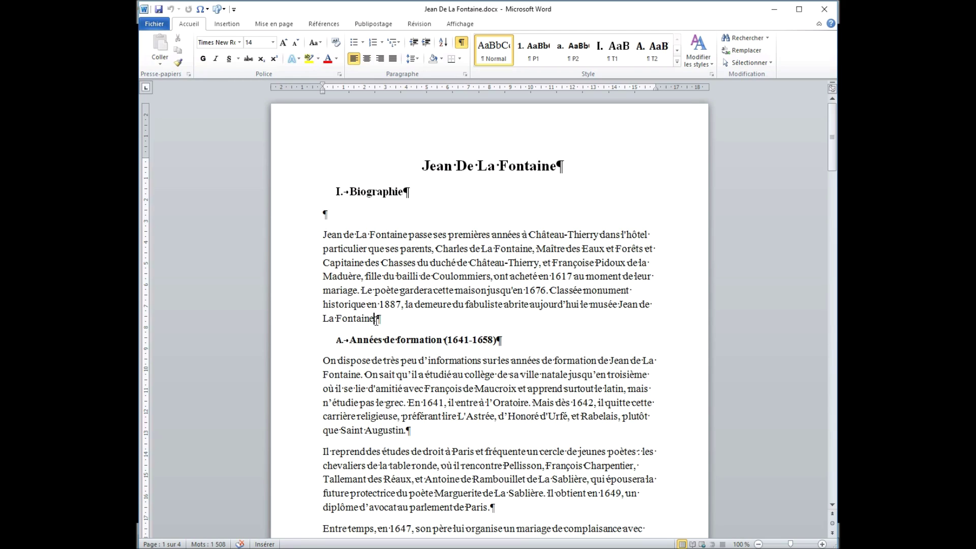
click(375, 324)
click(433, 276)
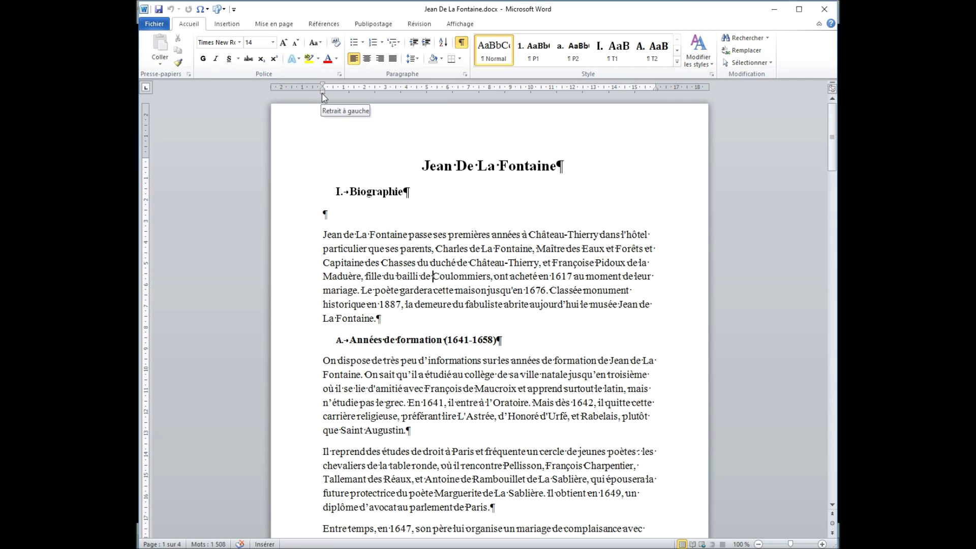
Try a left indent of about 2.25 cm on the whole first Biographie paragraph, and undo it
drag(323, 98, 370, 98)
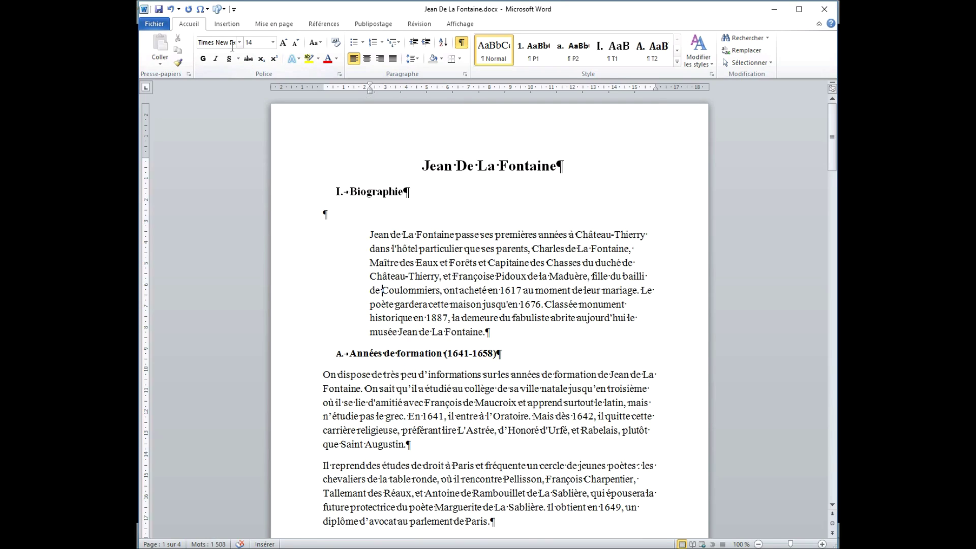
click(171, 10)
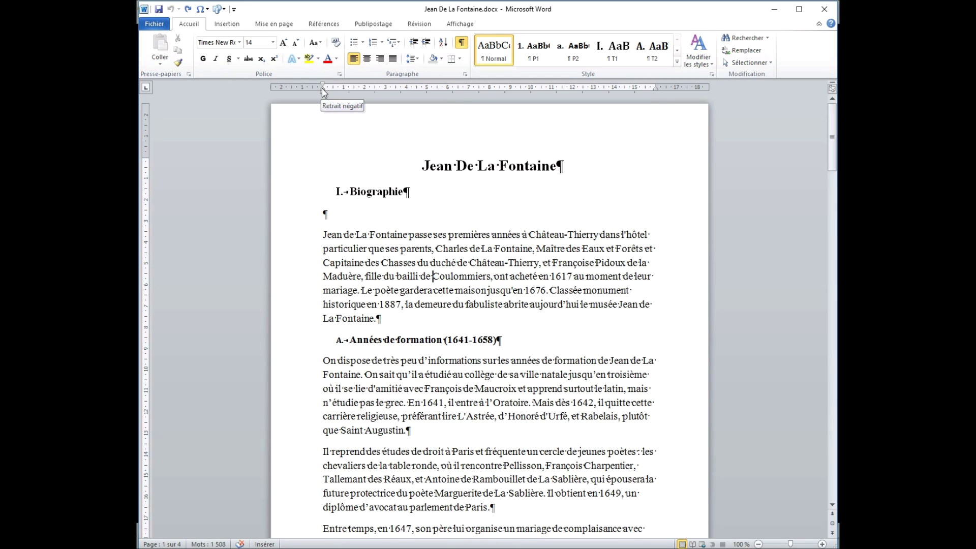
Try hanging indents of about 2.25 cm and about -0.75 cm on the first Biographie paragraph, and undo both
drag(322, 88, 368, 90)
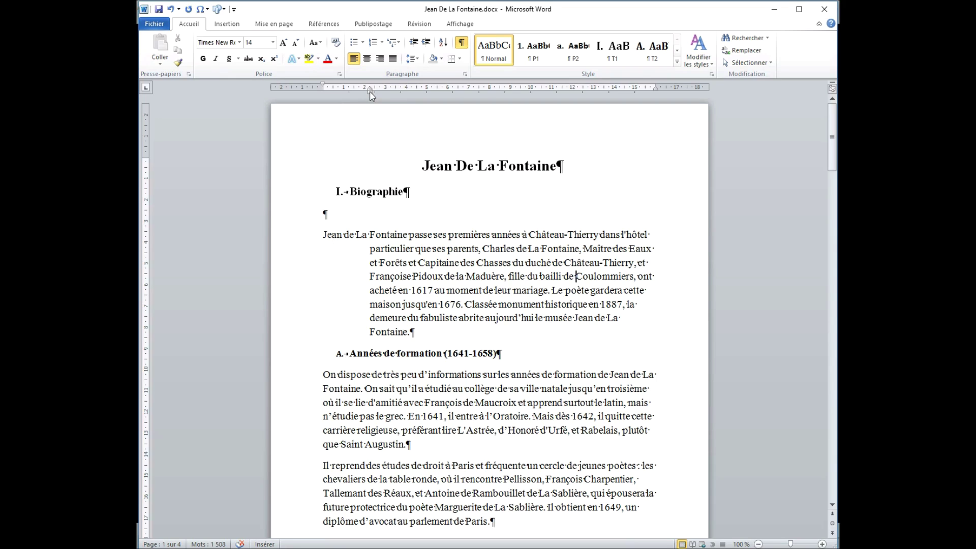
drag(371, 89, 308, 89)
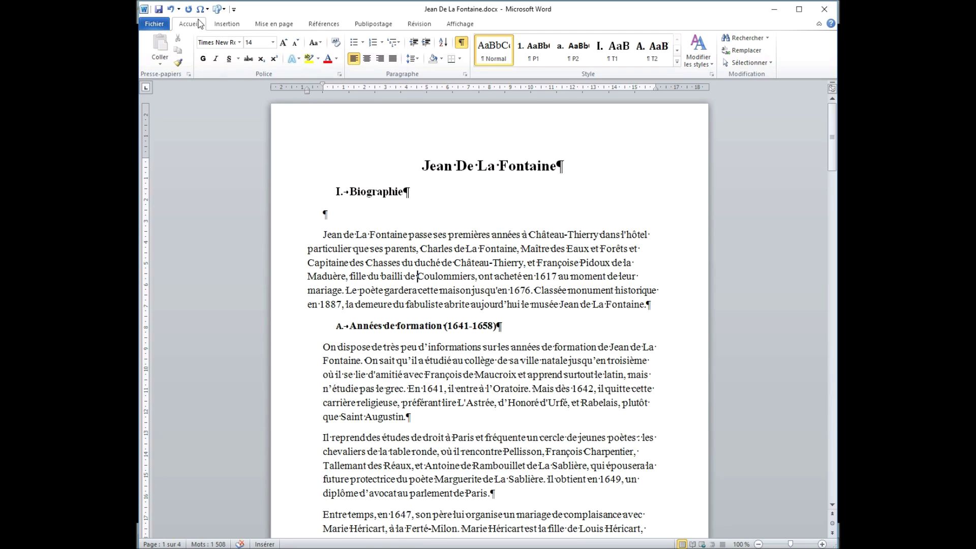
click(171, 10)
click(170, 9)
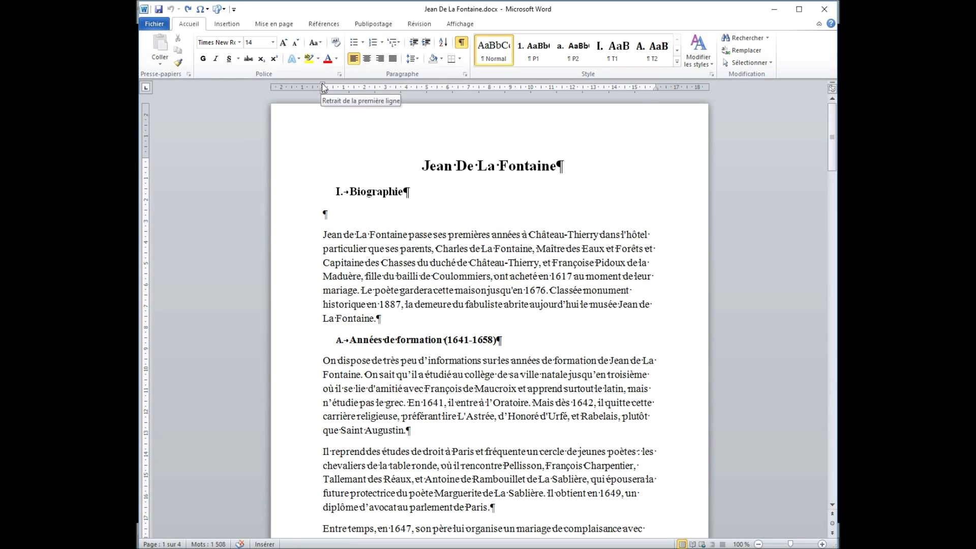
Try a first-line indent of about 3.25 cm and right indents of about 2.25 cm and -1 cm on the first Biographie paragraph, undoing each
drag(322, 85, 390, 100)
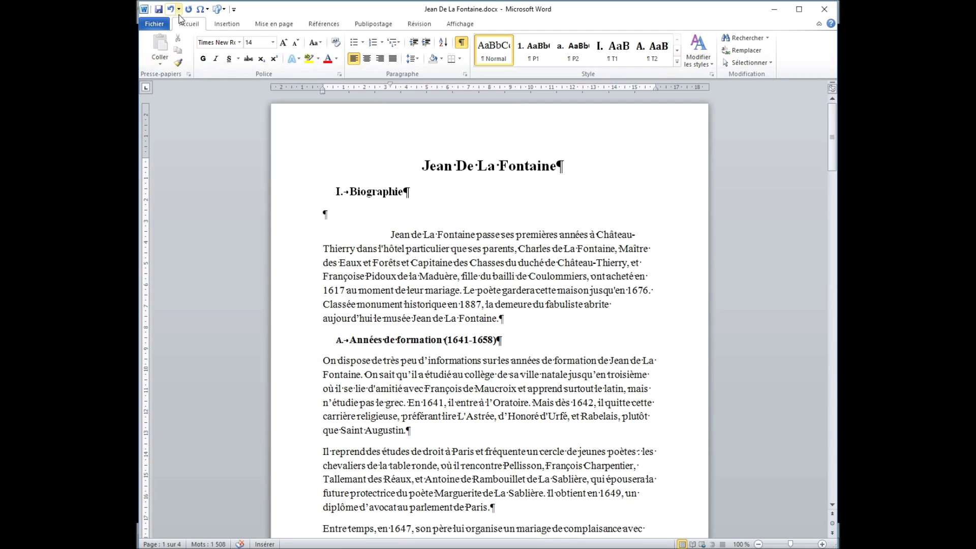
click(171, 9)
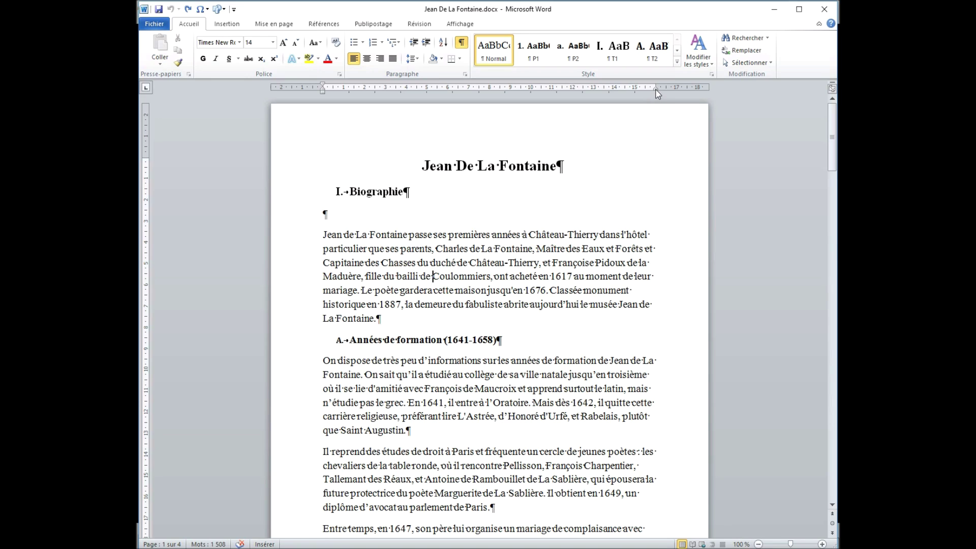
drag(656, 92, 611, 89)
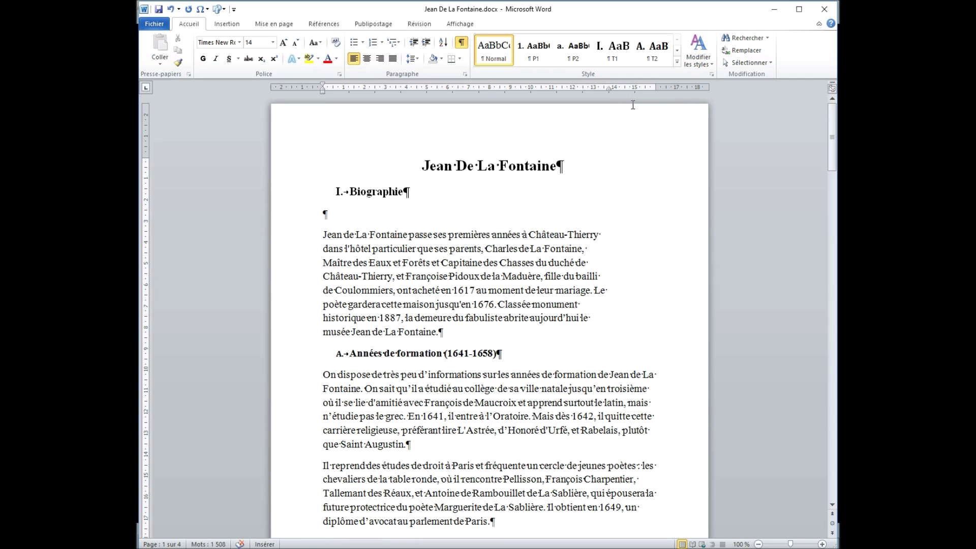
drag(609, 93, 679, 93)
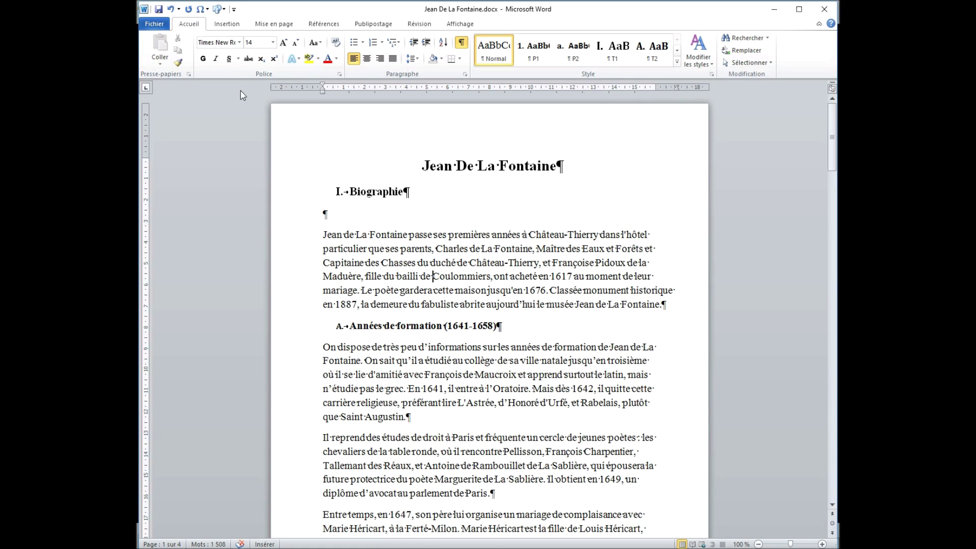
click(172, 9)
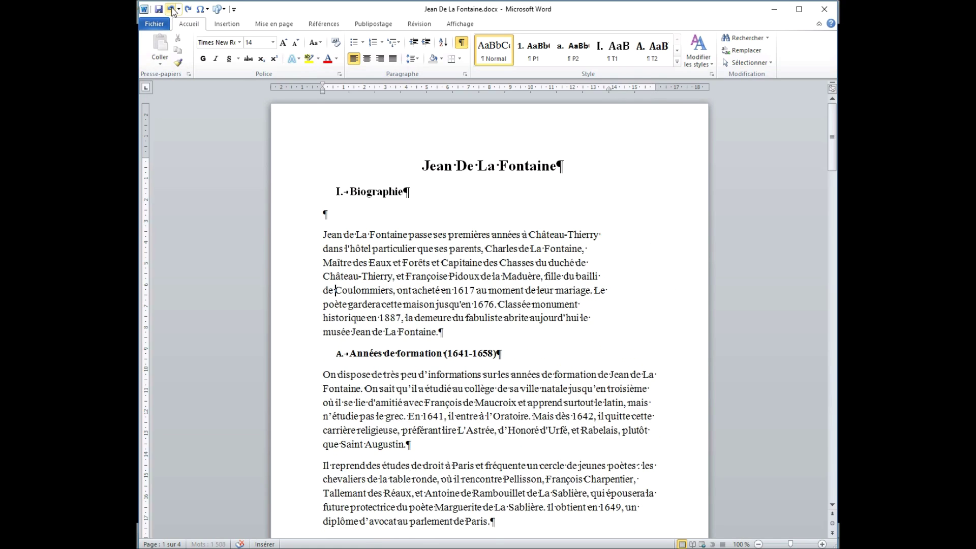
click(172, 10)
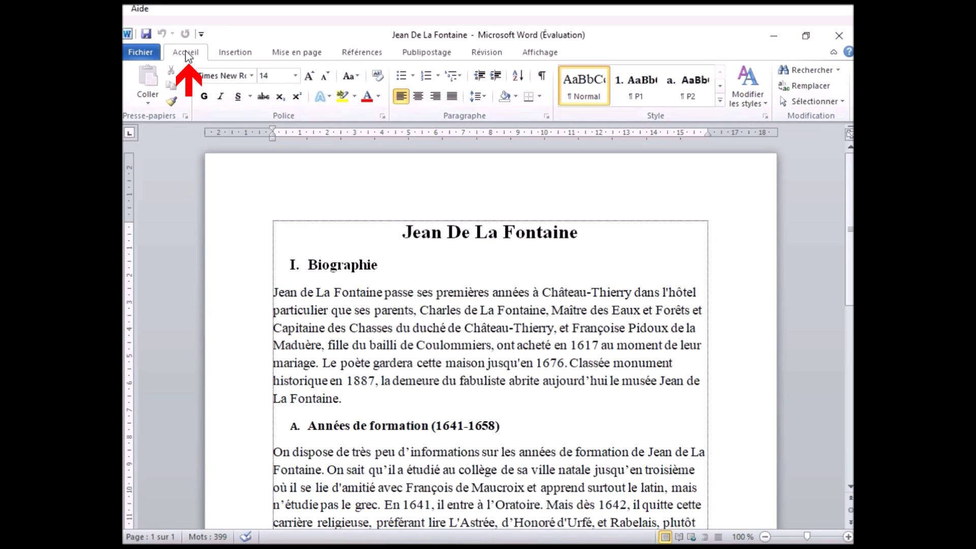
Increase the left indent of the first Biographie paragraph by two levels and decrease it by one level
click(495, 77)
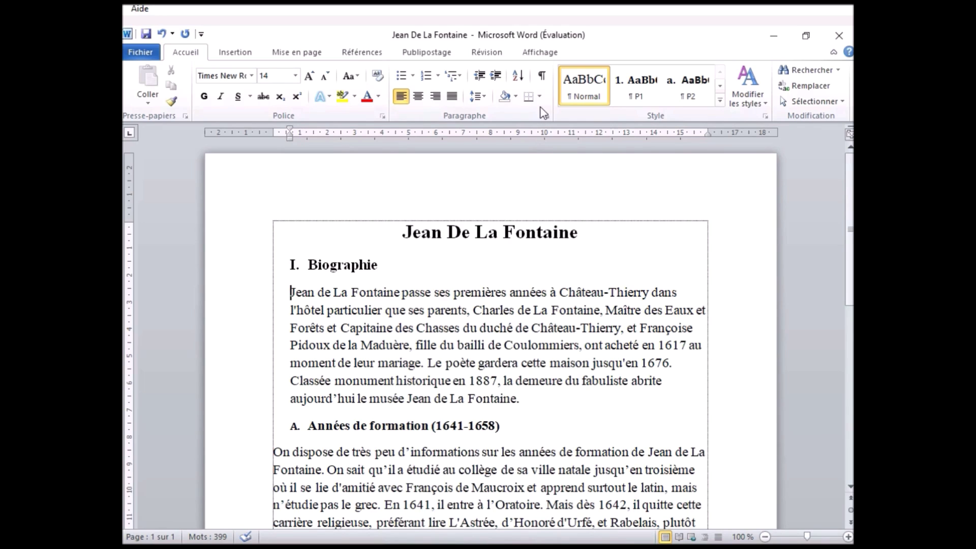
click(495, 77)
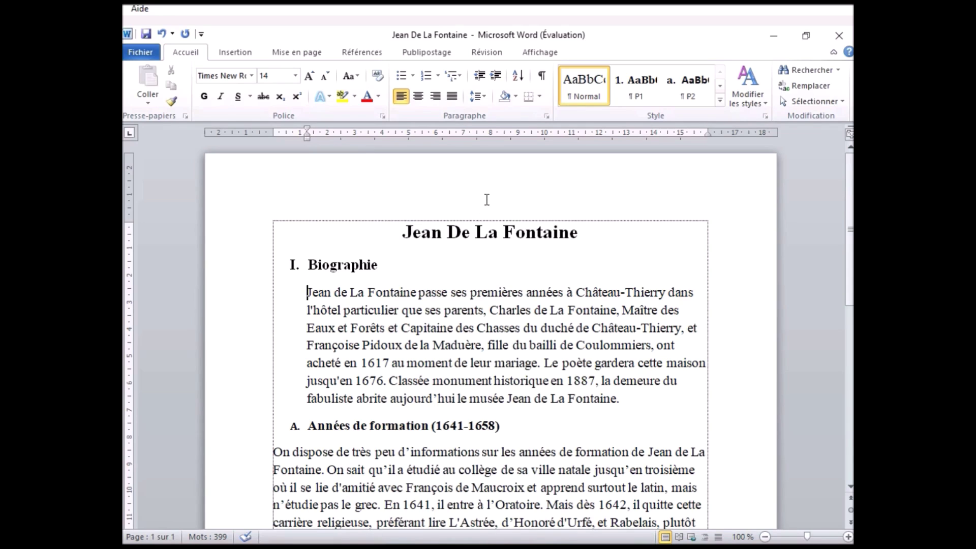
click(480, 77)
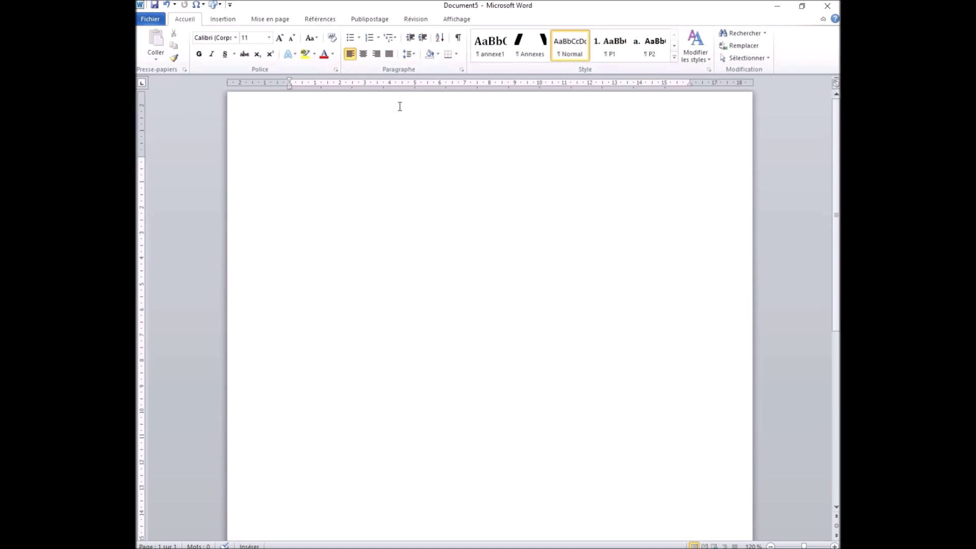
Set a left tab stop at 4 cm in the blank document, advance the cursor to it and undo that advance
click(390, 87)
click(390, 88)
key(Tab)
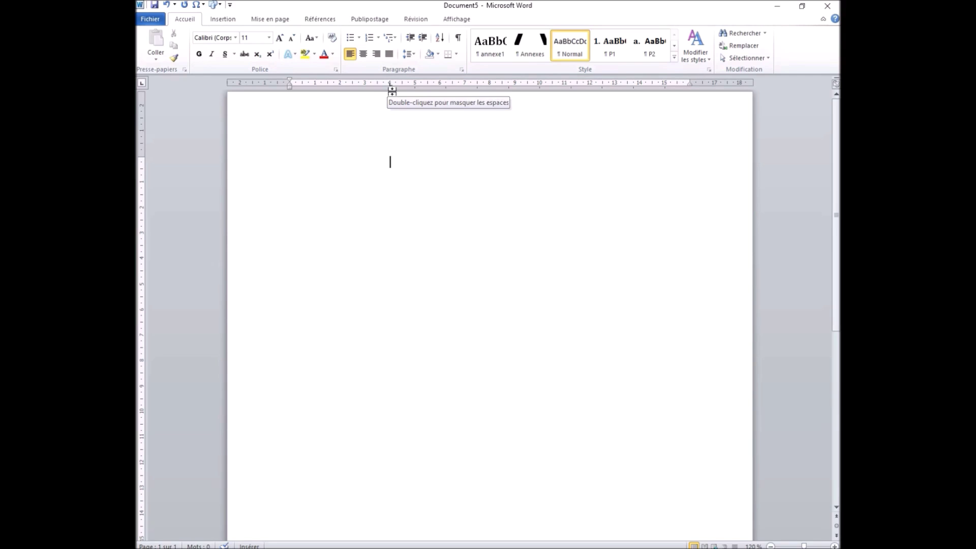
click(167, 5)
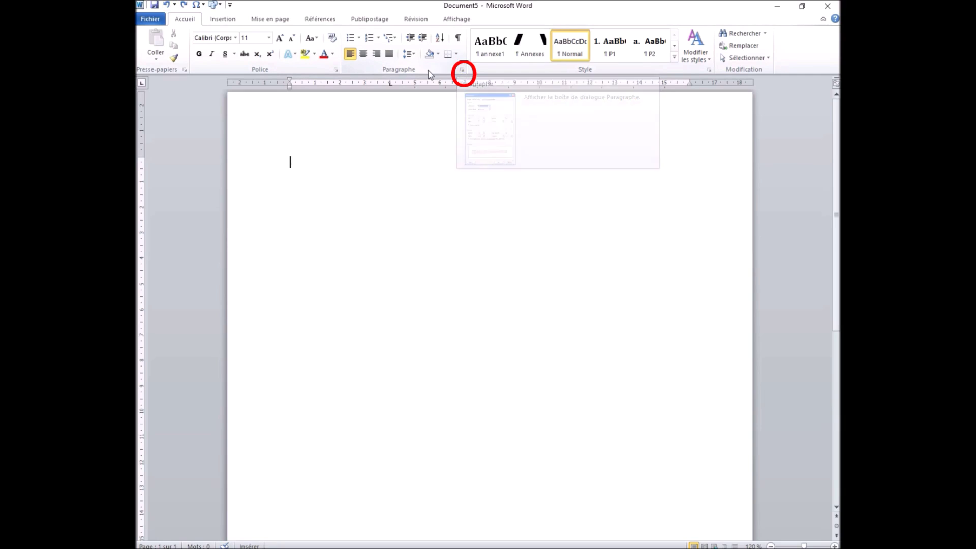
Clear the 4 cm tab stop through the paragraph's Tabulations settings
click(462, 71)
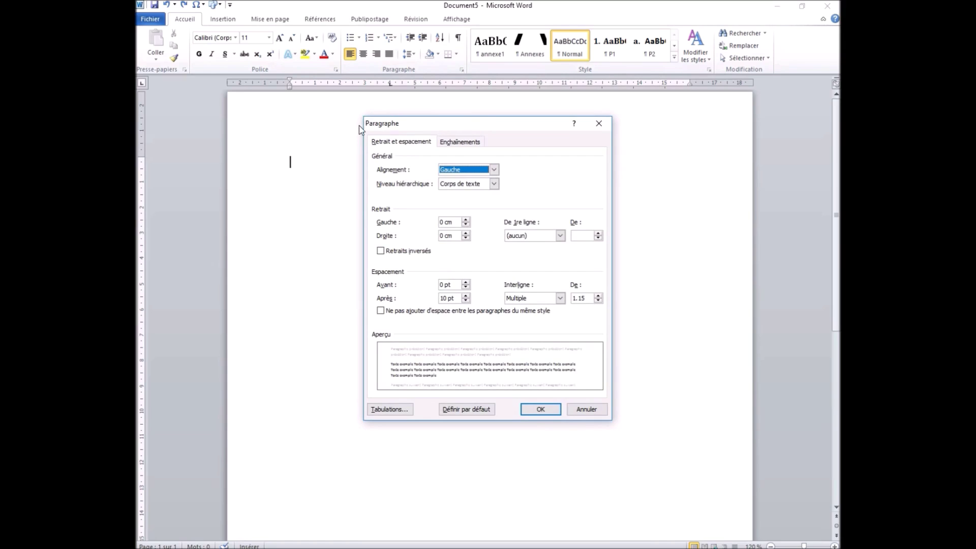
click(406, 411)
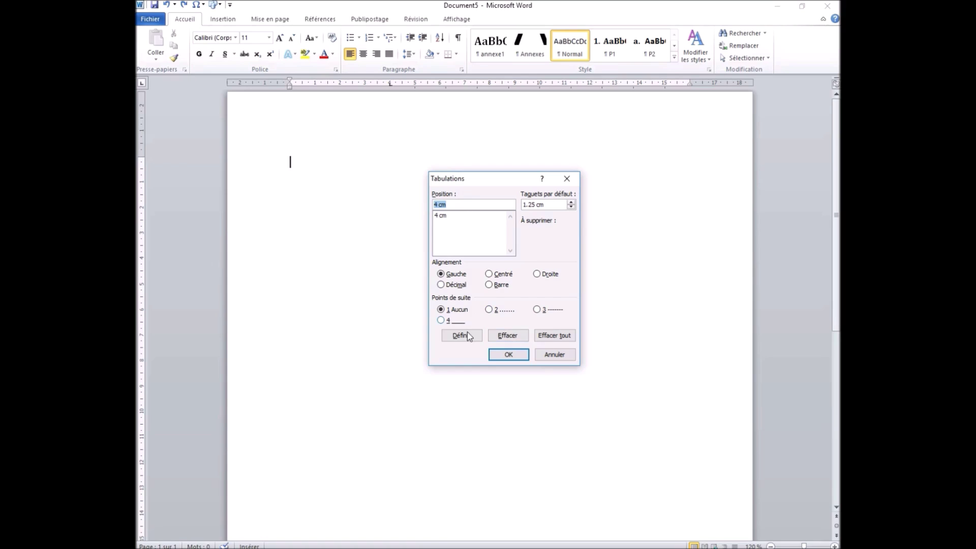
click(519, 338)
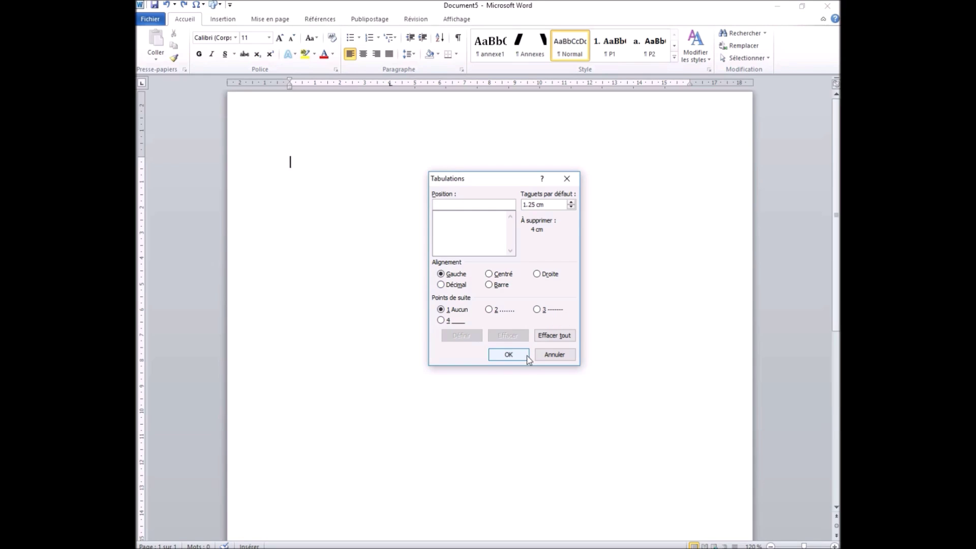
click(508, 354)
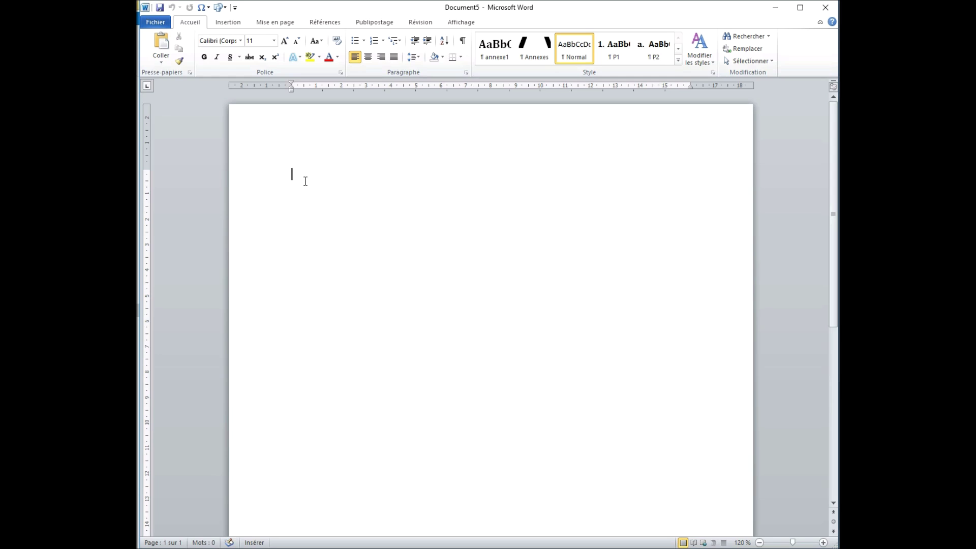
Cycle the ruler's tab selector through Tabulation droite, Tabulation décimale, Tabulation barre and the indent types
click(148, 87)
click(147, 87)
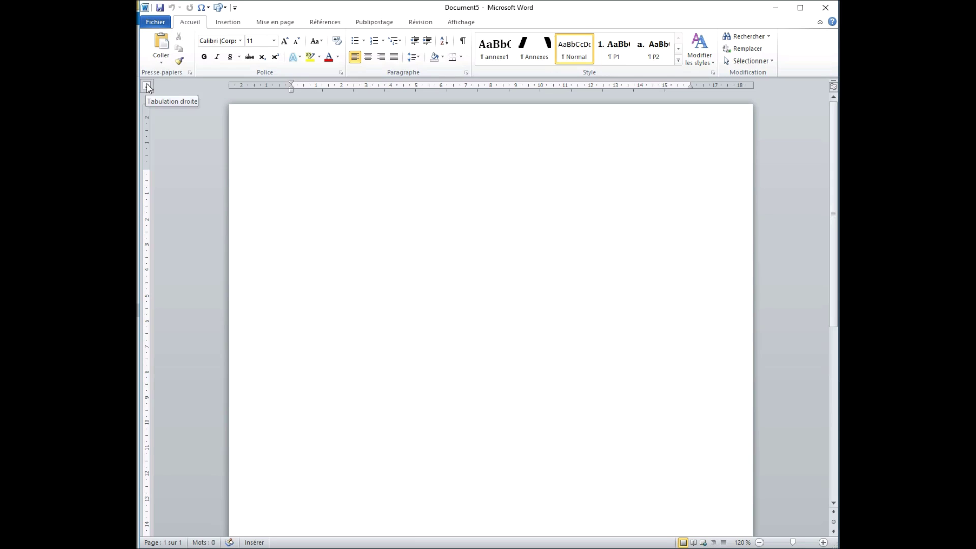
click(147, 87)
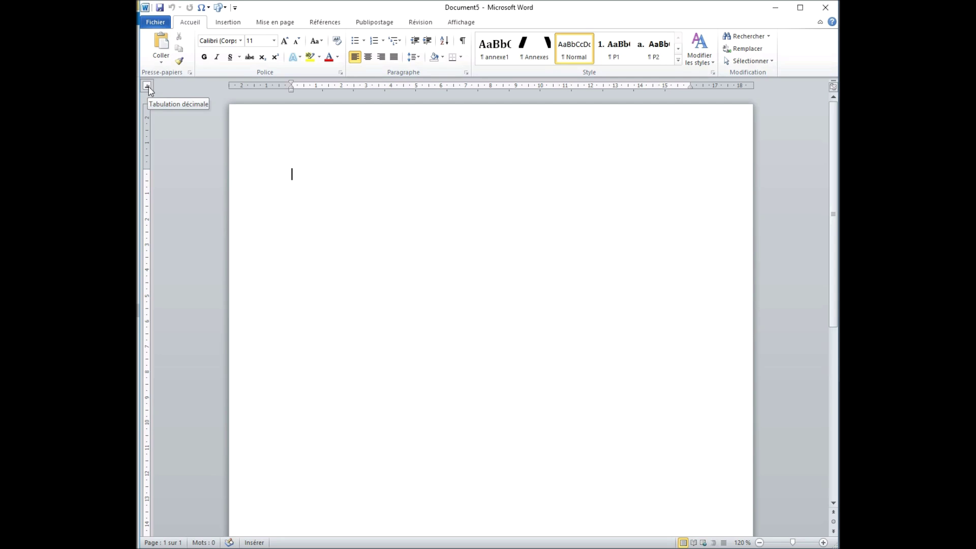
click(148, 88)
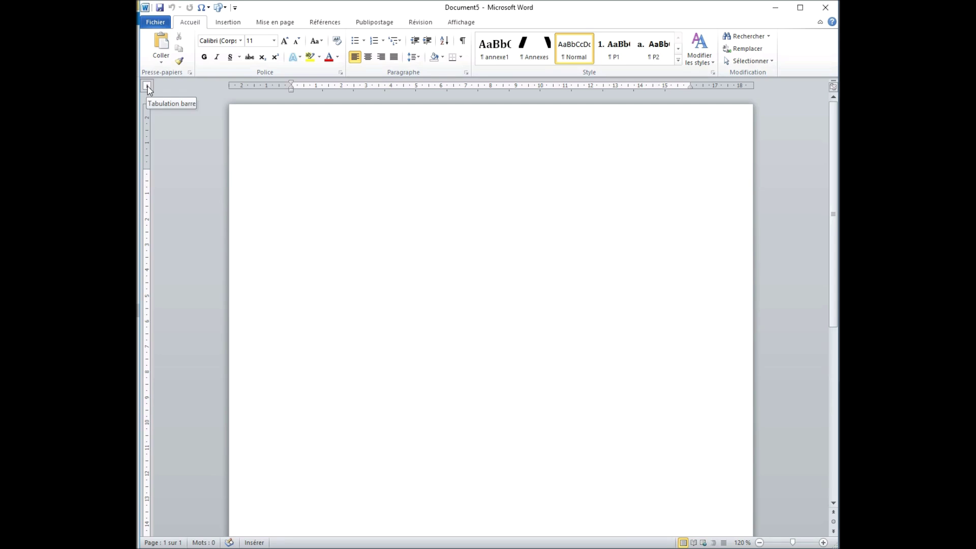
click(148, 88)
click(149, 88)
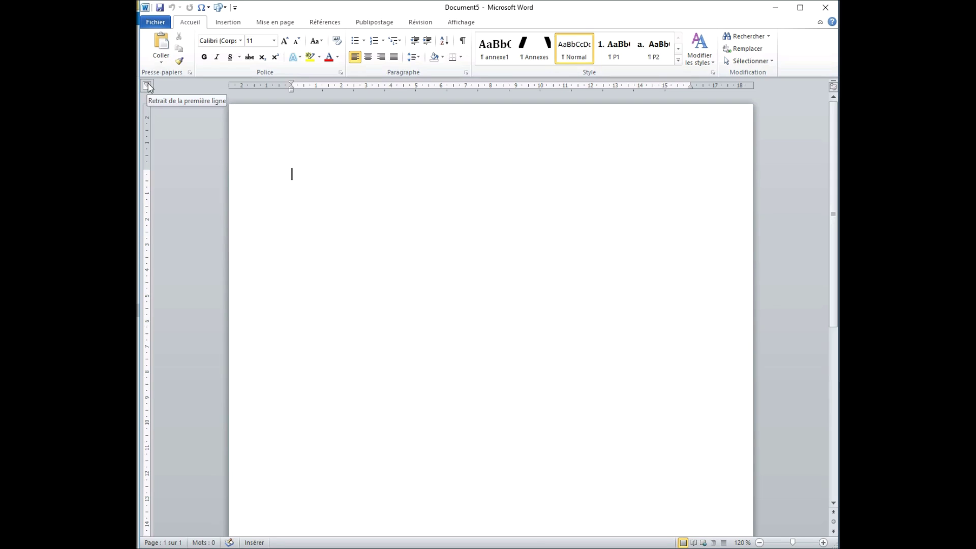
click(148, 85)
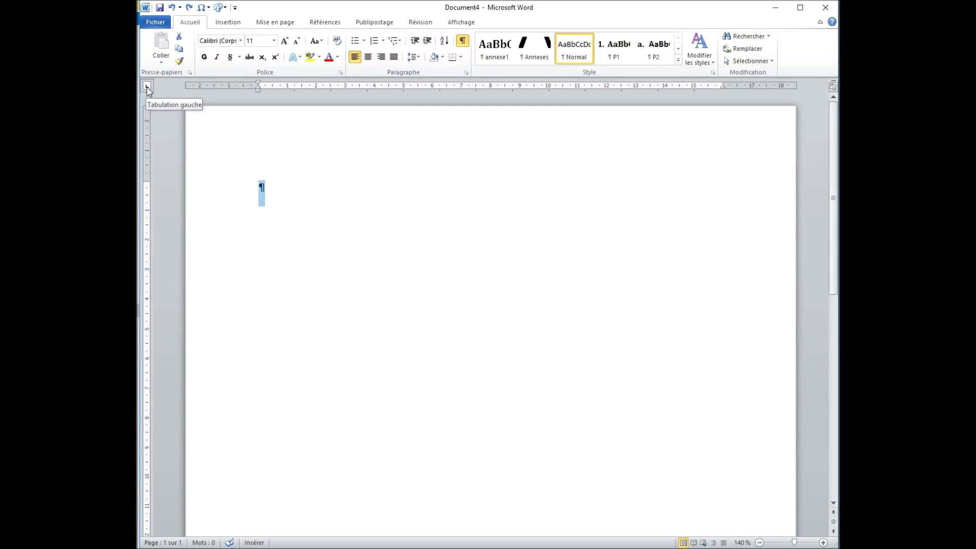
Set a left tab stop at 5 cm and write "Le texte s'écrit à droite de la tabulation gauche" at it
click(394, 167)
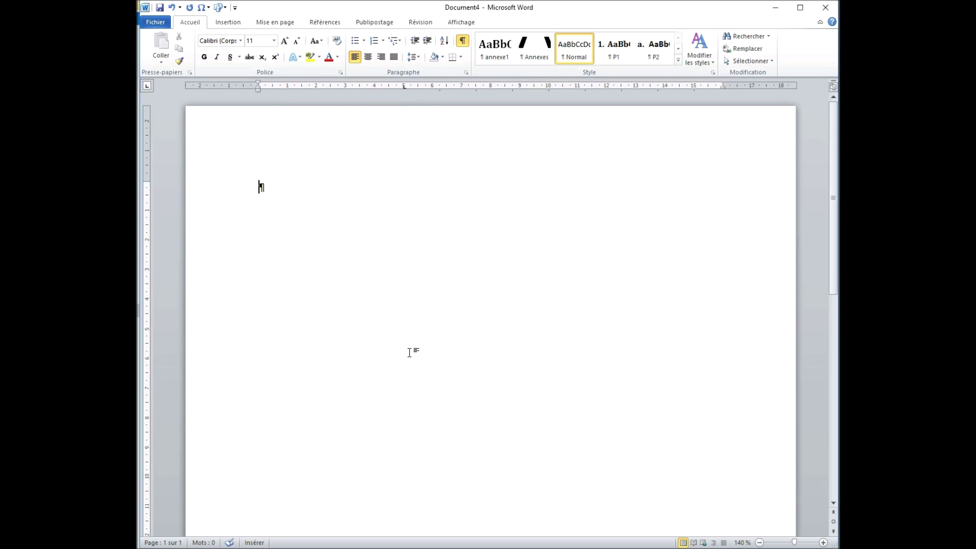
key(Tab)
text(Le texte s'écrit à)
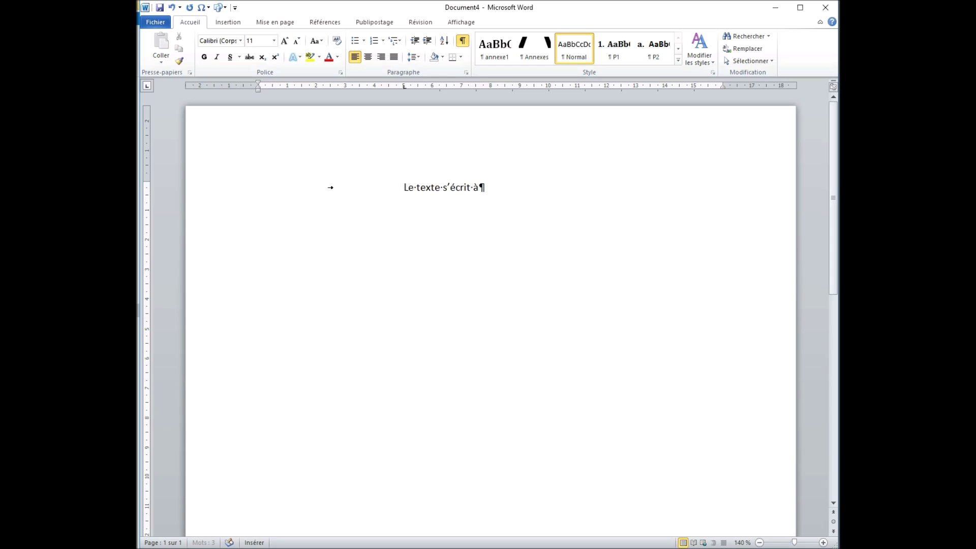
text( droite de la tabul)
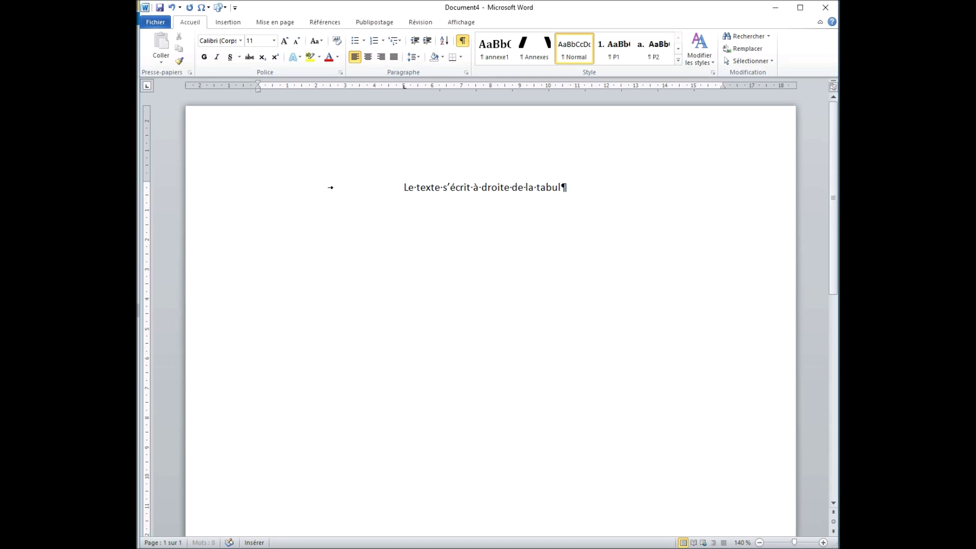
text(ation gauche)
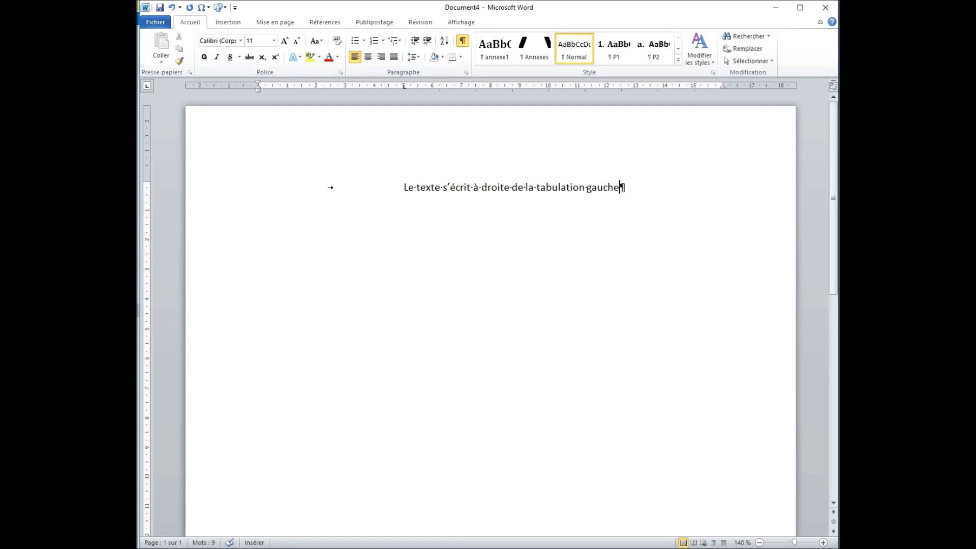
key(Return)
click(263, 211)
text(aaaaaaaaaaaaaaaaaaaaaaaaaaaaaaaaaaaaaaaaaaaaaaa)
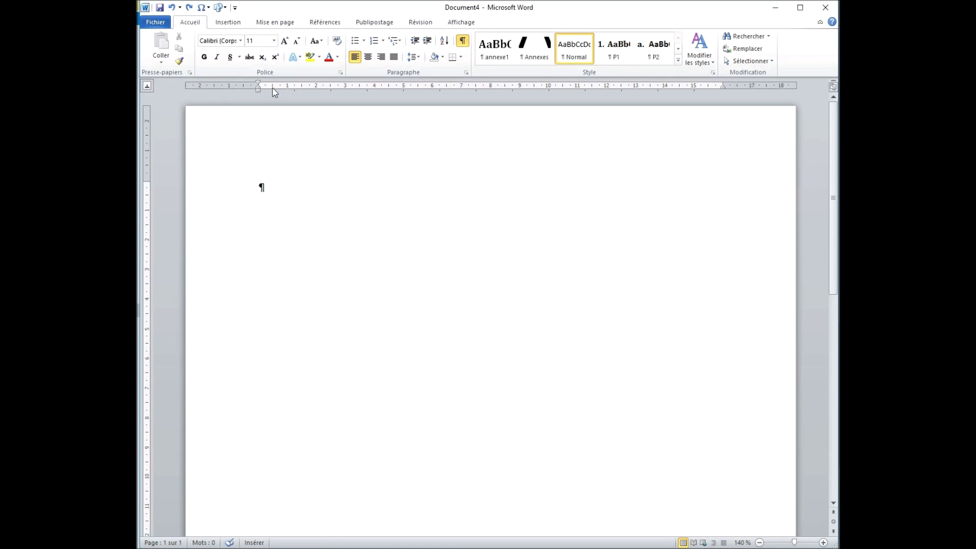
Set a centred tab stop at 10 cm and write "Le texte se centre sur la tabulation" at it
click(549, 87)
key(Tab)
text(Le texte se )
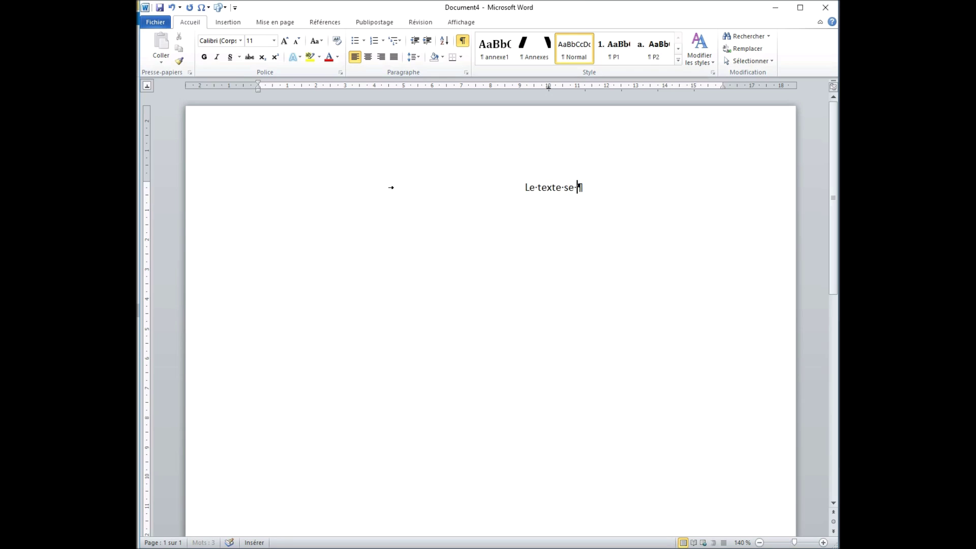
text(centre su)
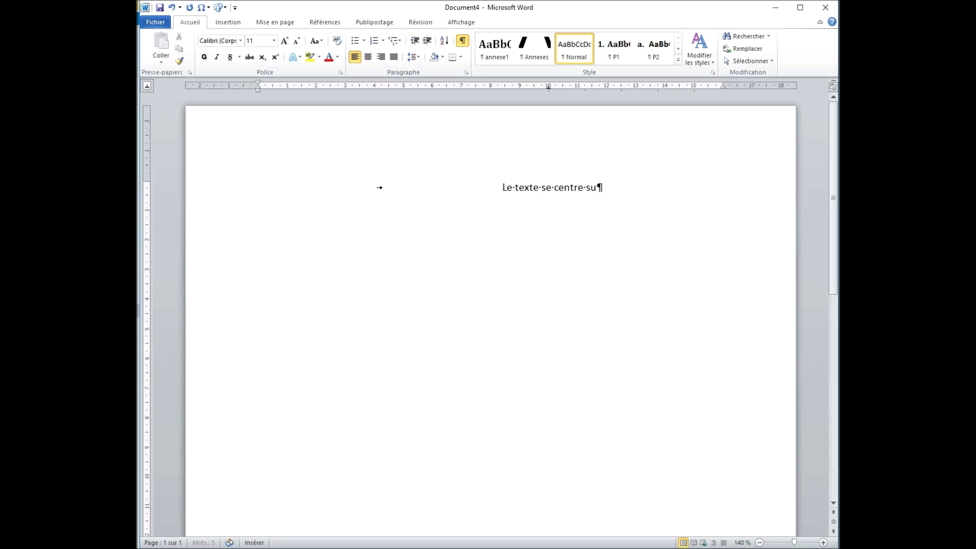
text(r la ta)
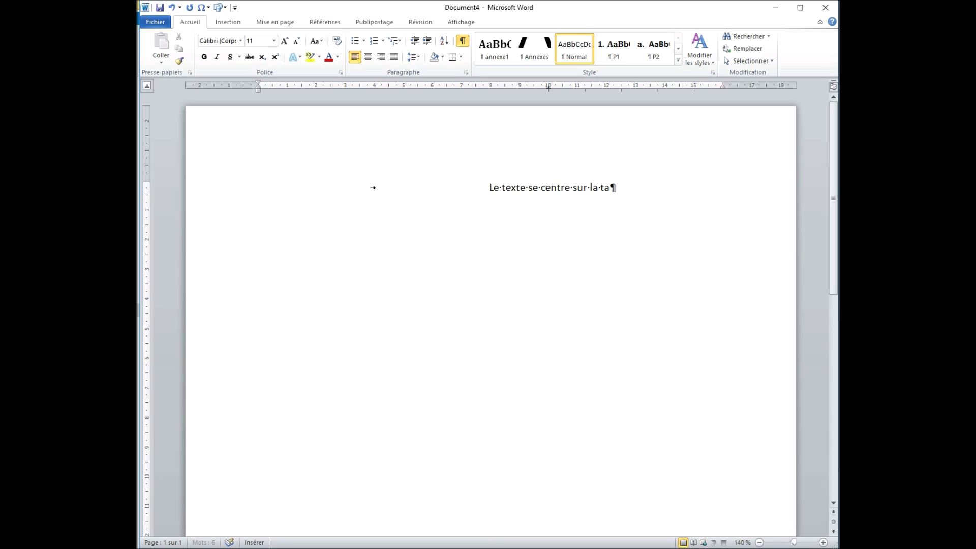
text(bulation)
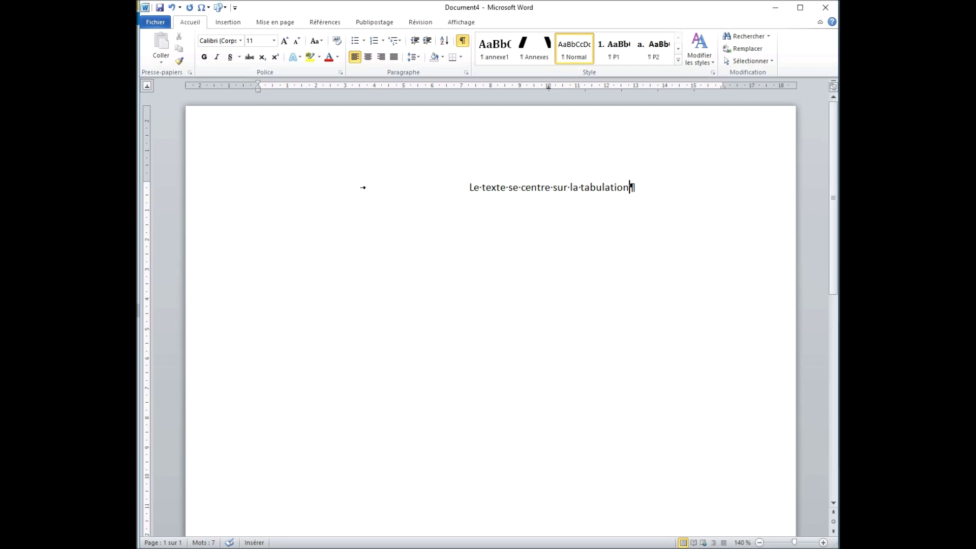
key(Return)
click(366, 58)
text(aaaaaaaaaaaaaaaaaaaaaaaaaaaaaaaaaaaaaaaaaaaaaaaaaaaaaaaaaaaaaaaaaaaaaa)
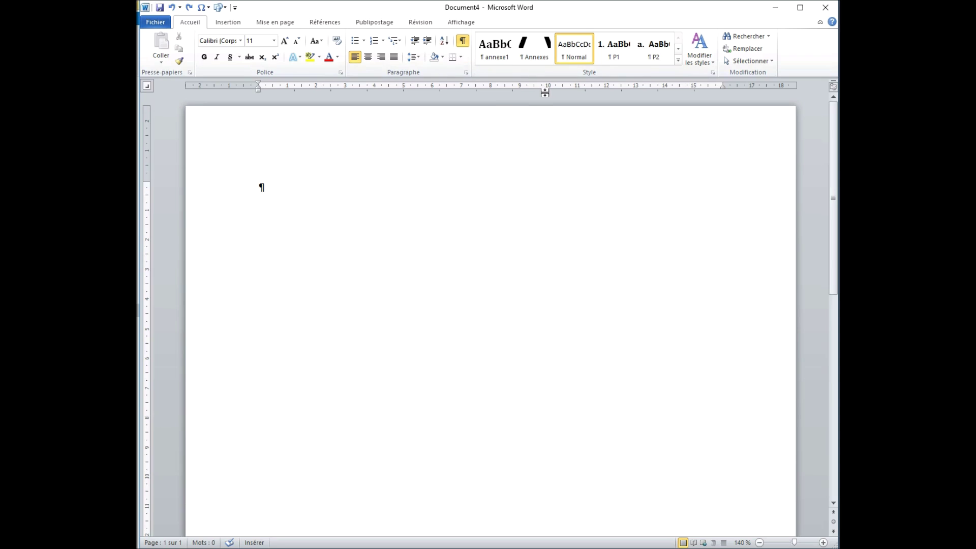
Set a right tab stop at 10 cm and write "Le texte s'écrit à gauche de la tabulation droite" at it
click(548, 87)
key(Tab)
text(Le )
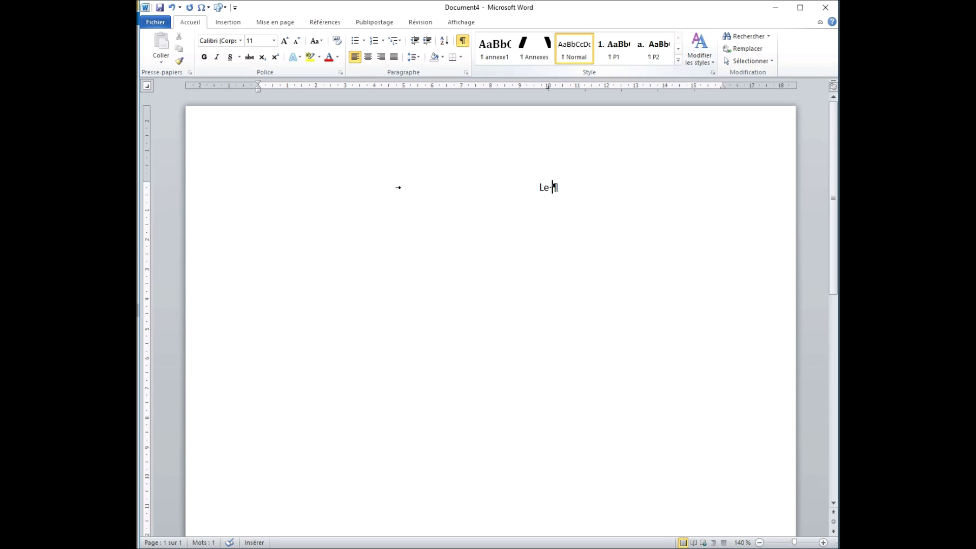
text(texte )
text(s'éc)
text(rit)
text( à)
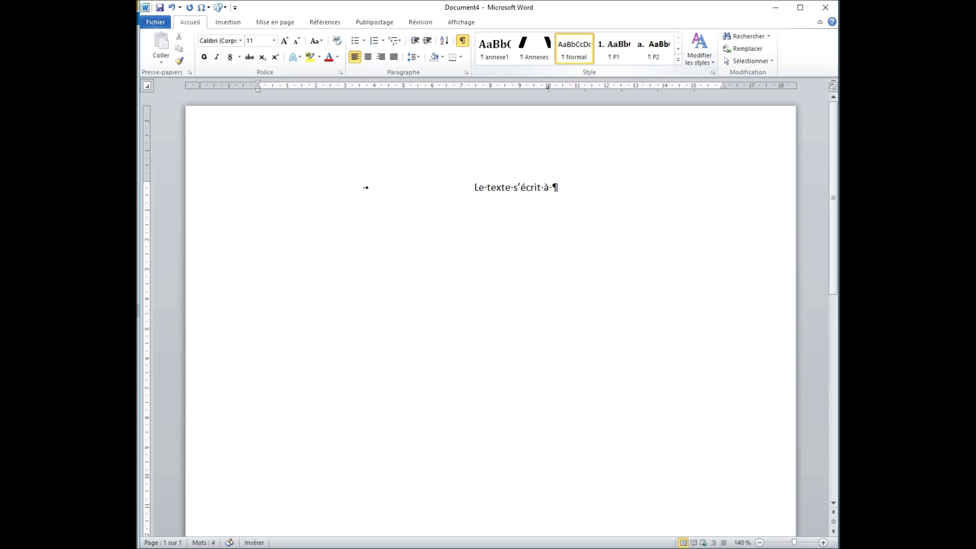
text( gauc)
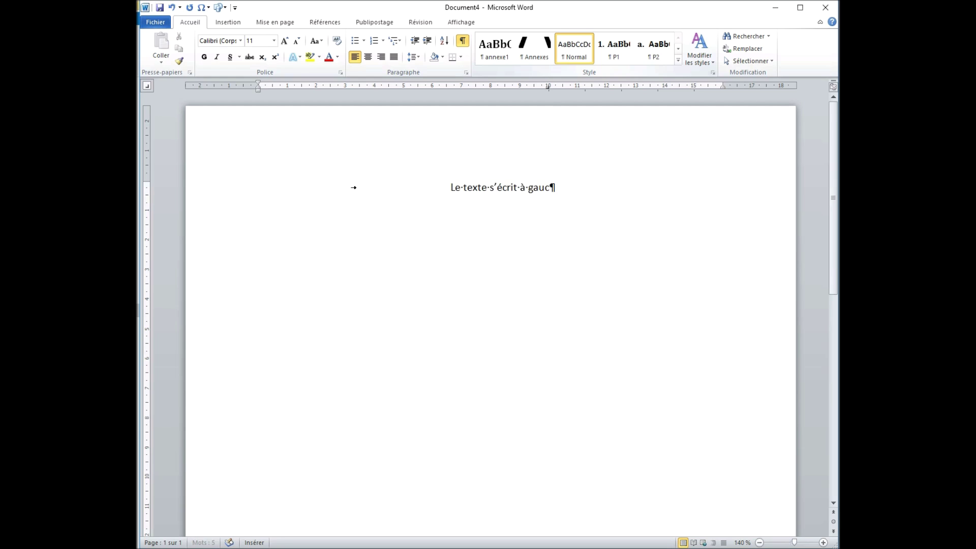
text(he de la tabulation)
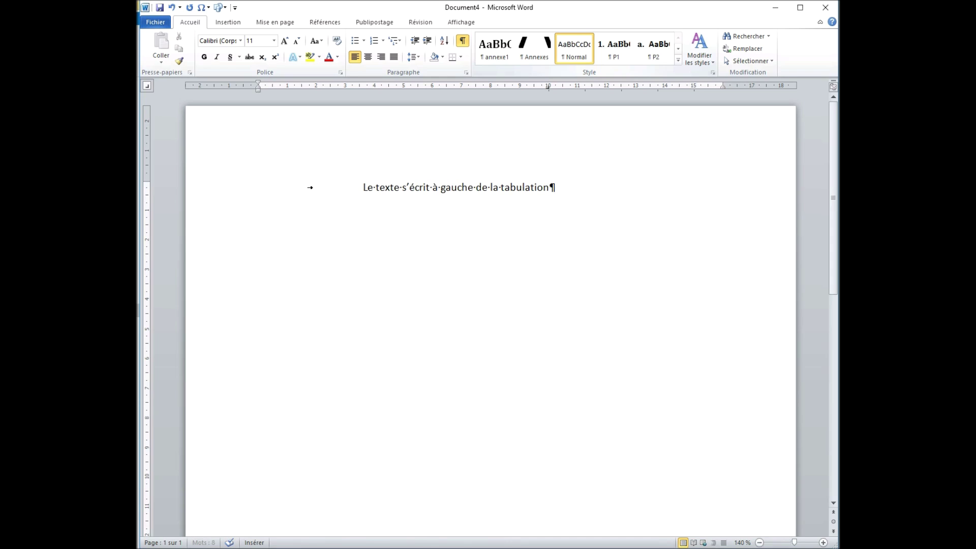
text( droite)
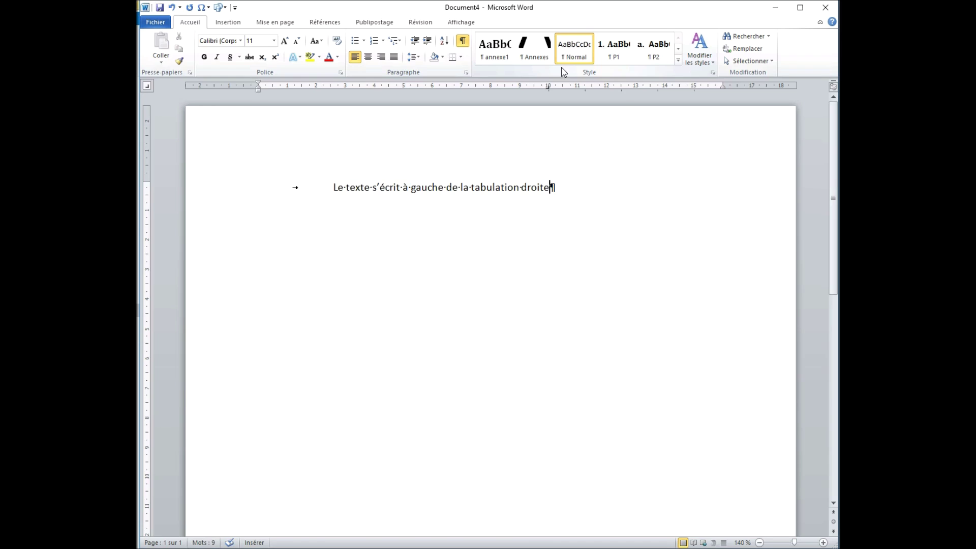
Add a right-aligned paragraph below the tabbed line and fill it with repeated letter a characters
click(549, 91)
key(Return)
click(382, 58)
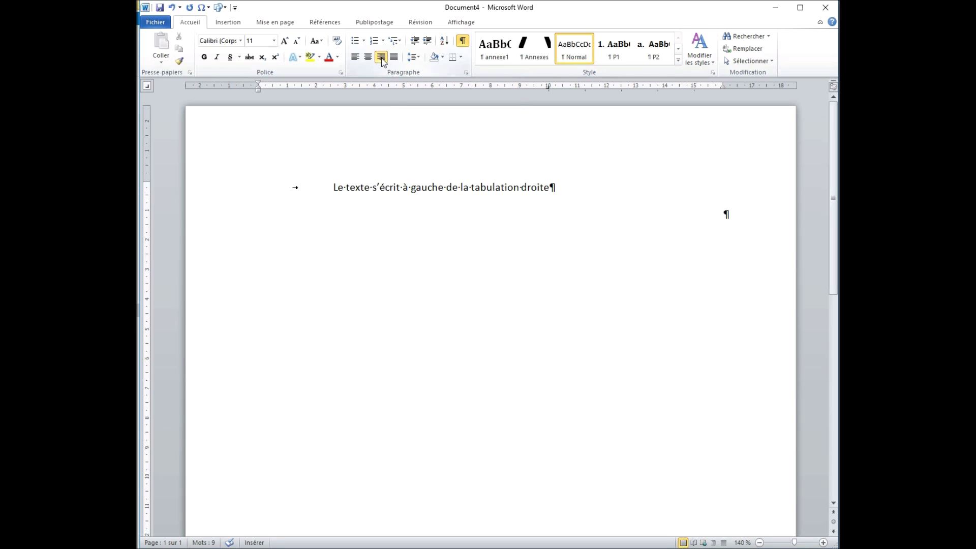
text(aaaaaaaaaaaaaaaaaaaaaaaaaaaaaaaaaaaaaaaaa)
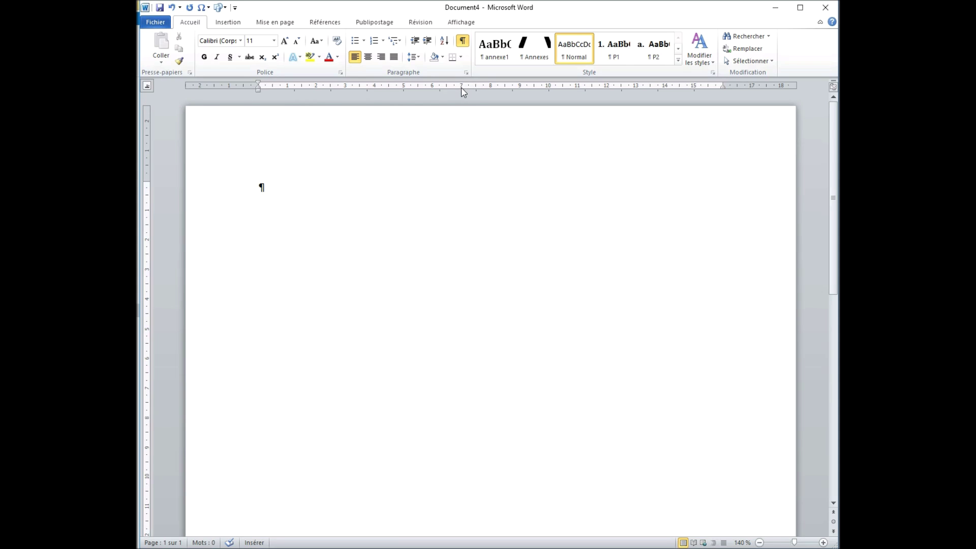
Write the number 501,312 at the decimal tab stop at 7 cm and check its alignment against the stop
key(Tab)
text(51,12)
click(456, 187)
text(01,312)
drag(462, 91, 462, 89)
On a new line, write 120°05 at the decimal tab stop at 10 cm and check its alignment
key(Right)
key(Right)
key(Return)
key(Tab)
key(Tab)
text(10°5)
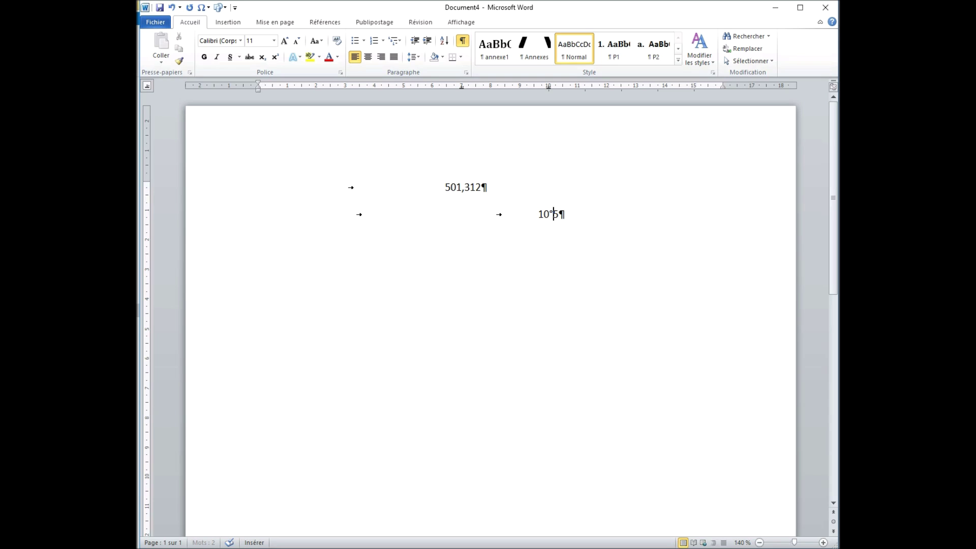
click(544, 213)
text(2)
click(554, 213)
text(0)
drag(549, 89, 549, 90)
On another new line, set a decimal tab stop at 3 cm and write 51€0 at it
key(End)
key(Return)
click(346, 87)
key(Tab)
text(51€)
text(0)
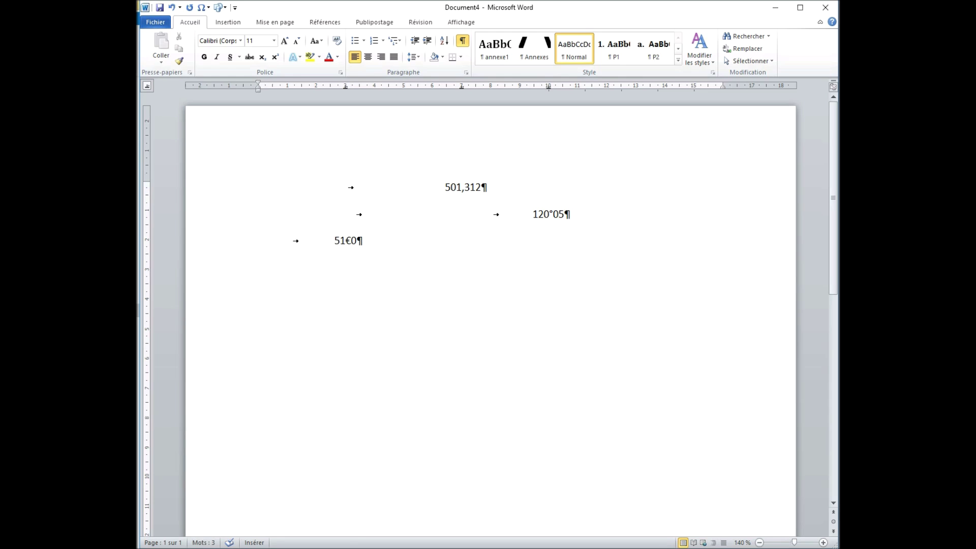
Extend the euro amount with the digits 1 and 5 after the € sign and a 6 before it
text(5)
key(Left)
text(1)
key(Left)
key(Left)
key(Left)
text(6)
drag(344, 88, 345, 87)
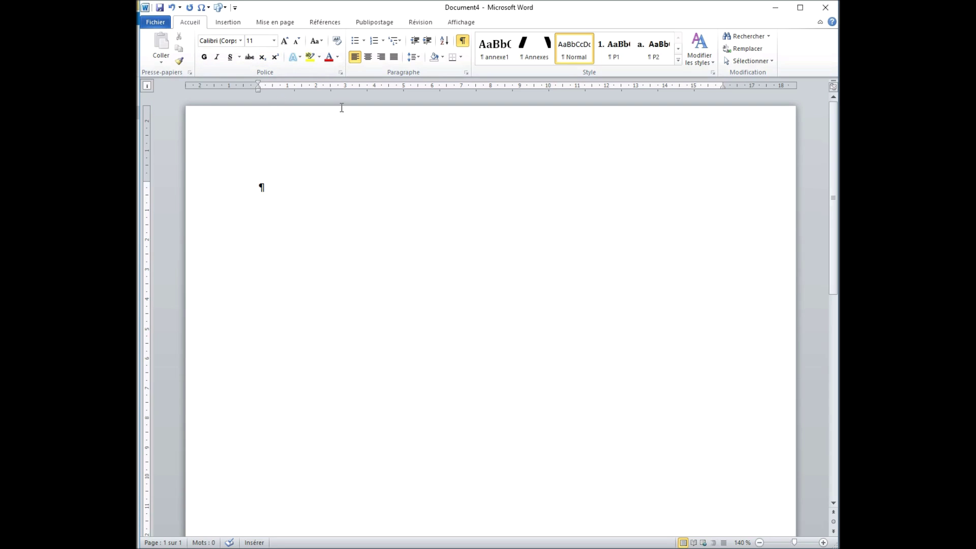
Set bar tab stops at 3, 6, 9 and 12 cm in the empty paragraph
click(345, 86)
key(Tab)
key(Tab)
key(BackSpace)
key(BackSpace)
click(432, 87)
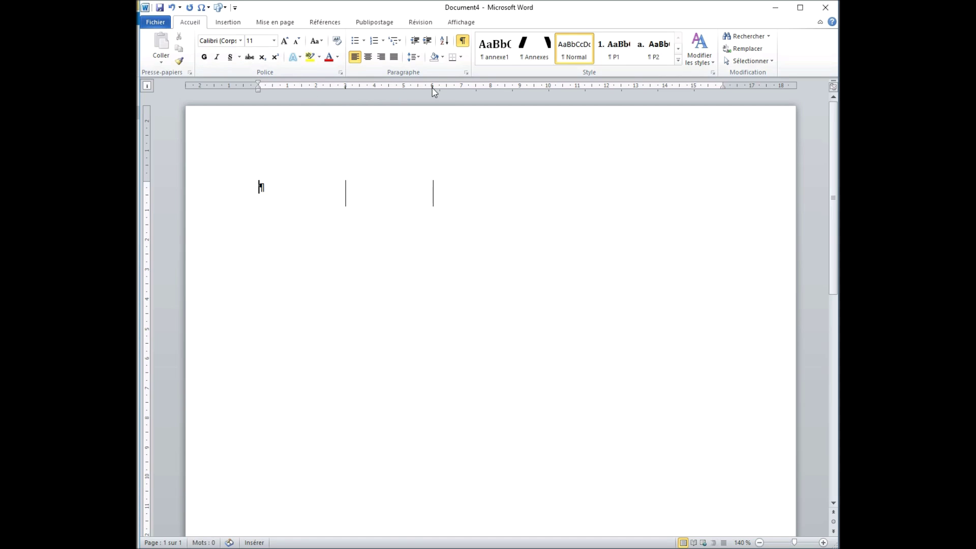
click(520, 87)
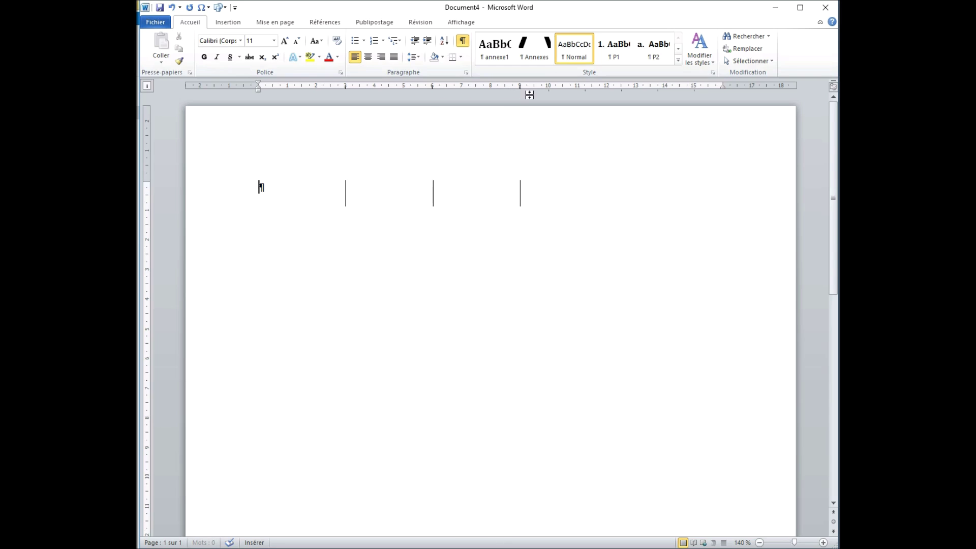
click(608, 88)
Set centred tab stops midway between the bars, at 4.5, 7.5 and 10.5 cm
click(148, 88)
click(148, 89)
click(388, 87)
click(476, 87)
click(563, 89)
Write the headings "Colonne 1", "Colonne 2" and "Colonne 3" at the three centred tab stops
key(Tab)
text(Colonne 1)
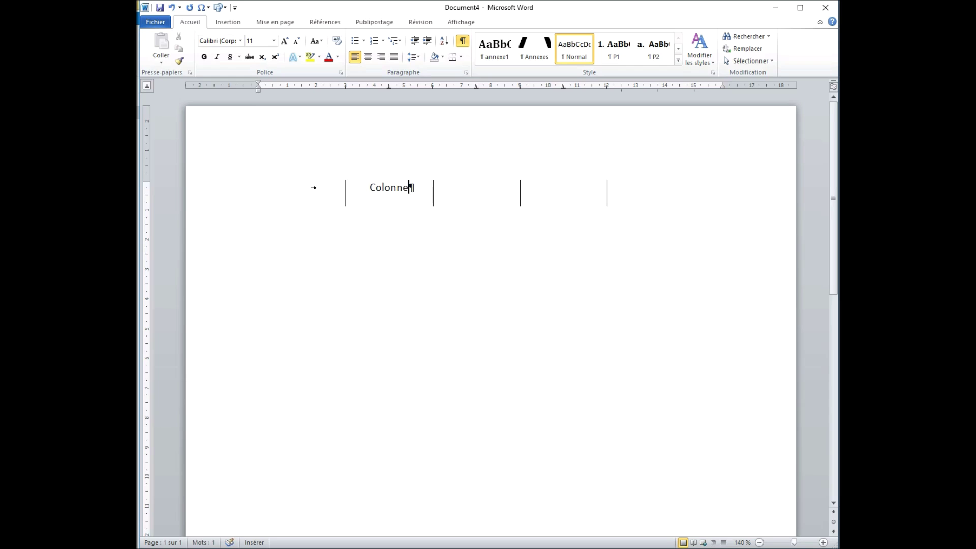
key(Tab)
text(Colonne 2)
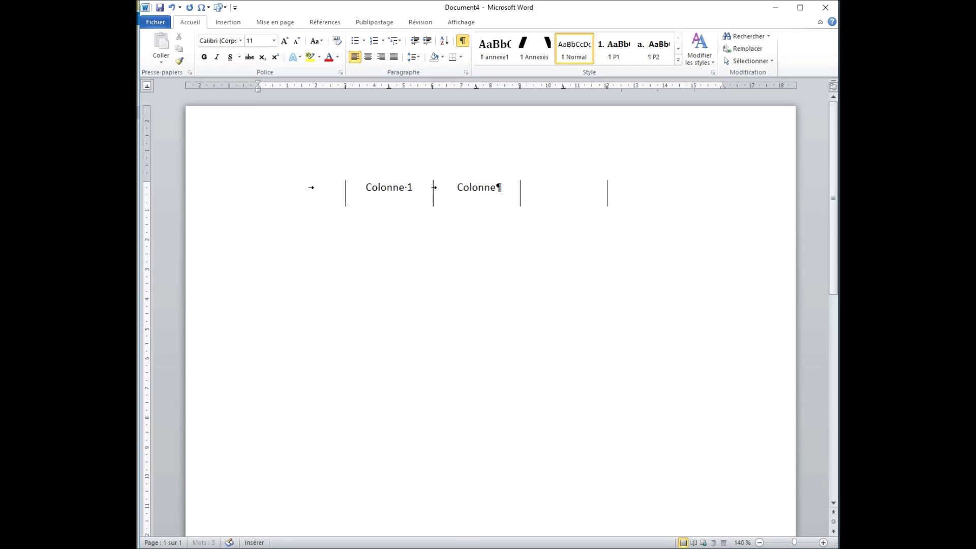
key(Tab)
text(Colonne 3)
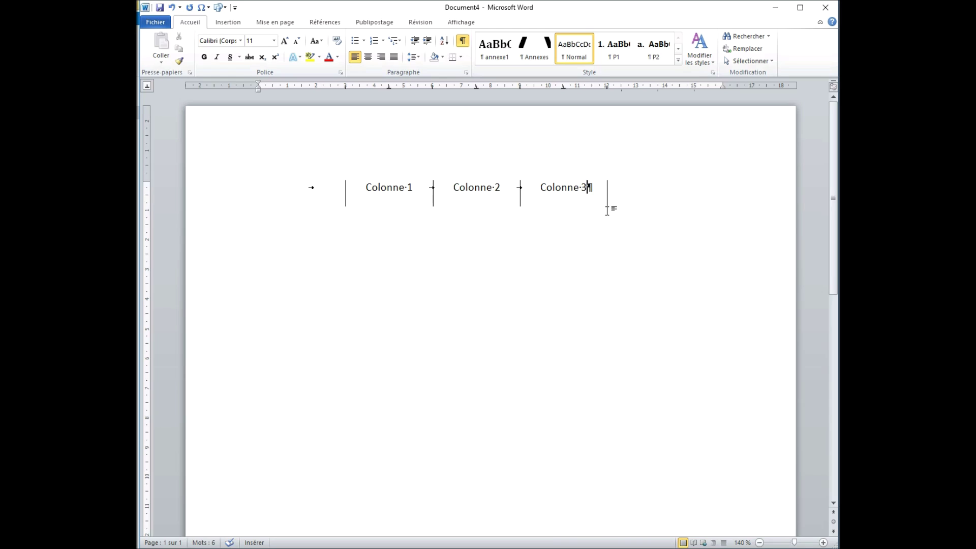
Start a second line and set left tab stops just after the first three bars, at about 3.25, 6.25 and 9.25 cm
key(Return)
click(147, 87)
click(149, 87)
click(148, 87)
click(352, 88)
click(440, 86)
click(527, 88)
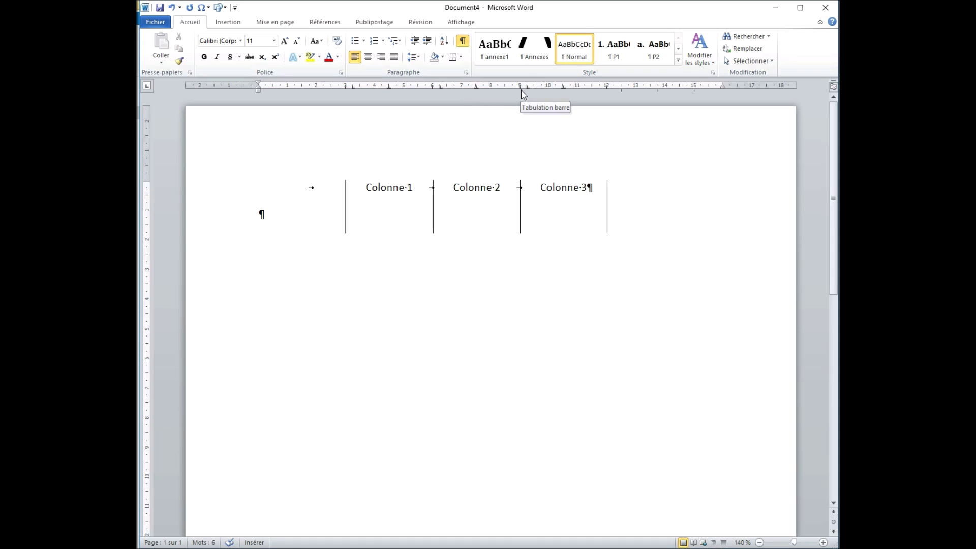
Write "Texte 1", "Texte 2" and "Texte 3" at the left tab stops, one under each column heading
key(Tab)
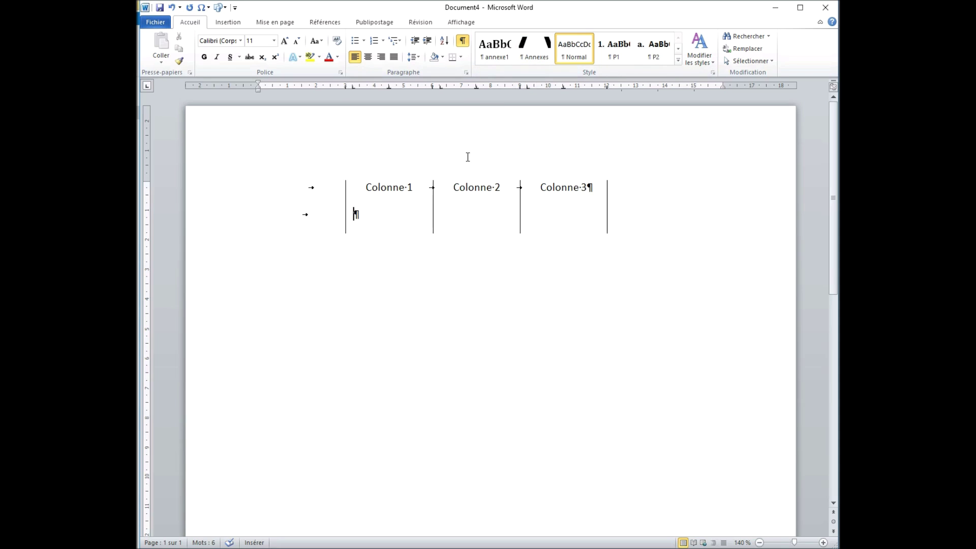
text(Texte 1)
key(Tab)
key(Tab)
text(Texte 2)
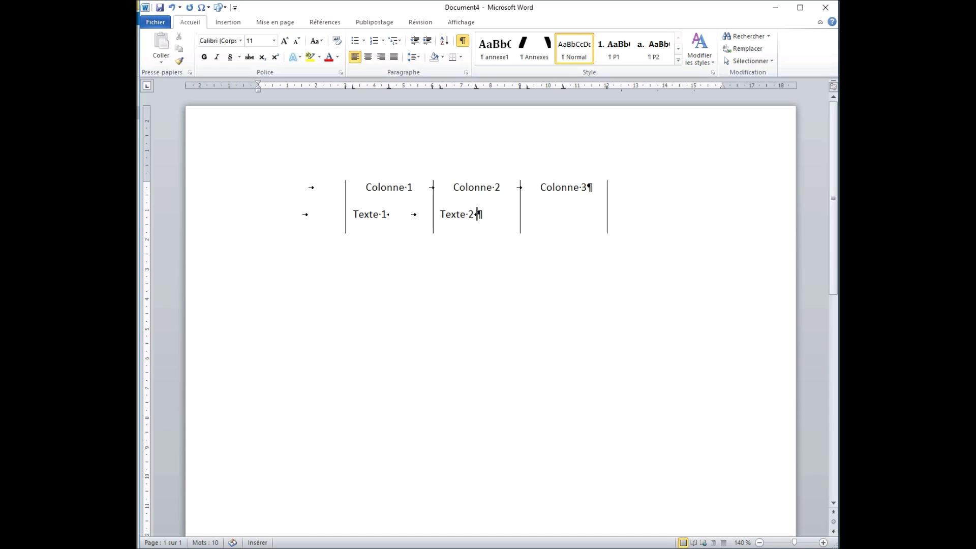
key(Tab)
text(Texte 3)
key(Tab)
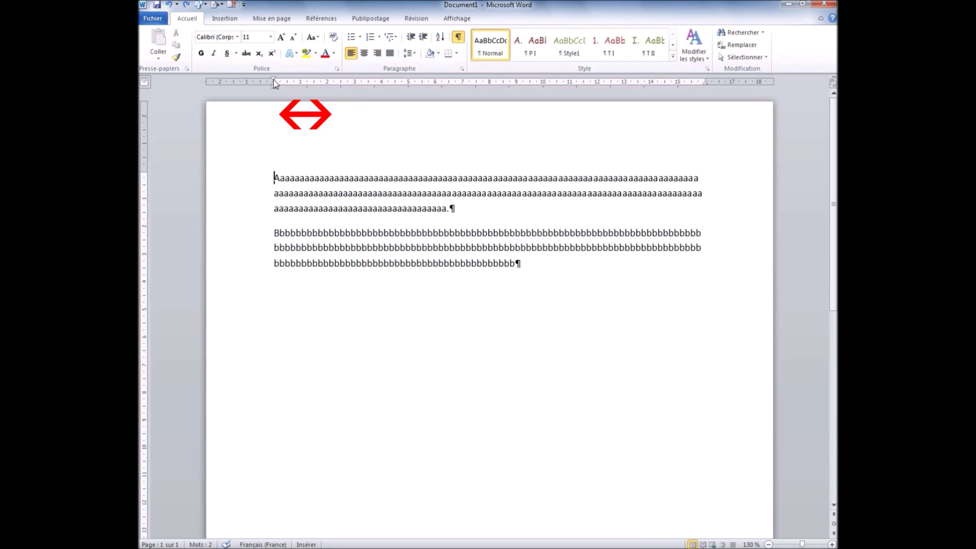
Set a first-line indent of 1 cm on the a paragraph and 1.5 cm on the b paragraph
drag(274, 80, 299, 76)
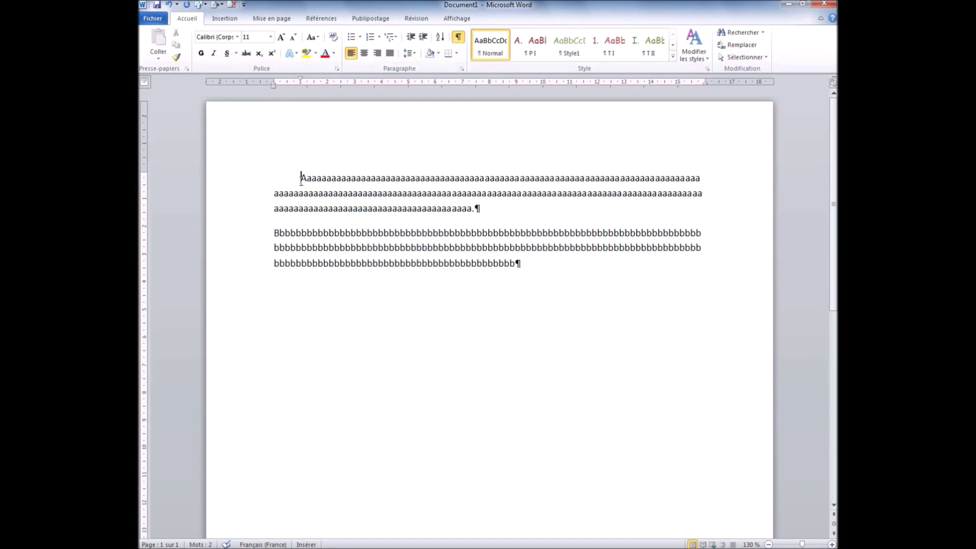
click(284, 234)
drag(273, 77, 314, 80)
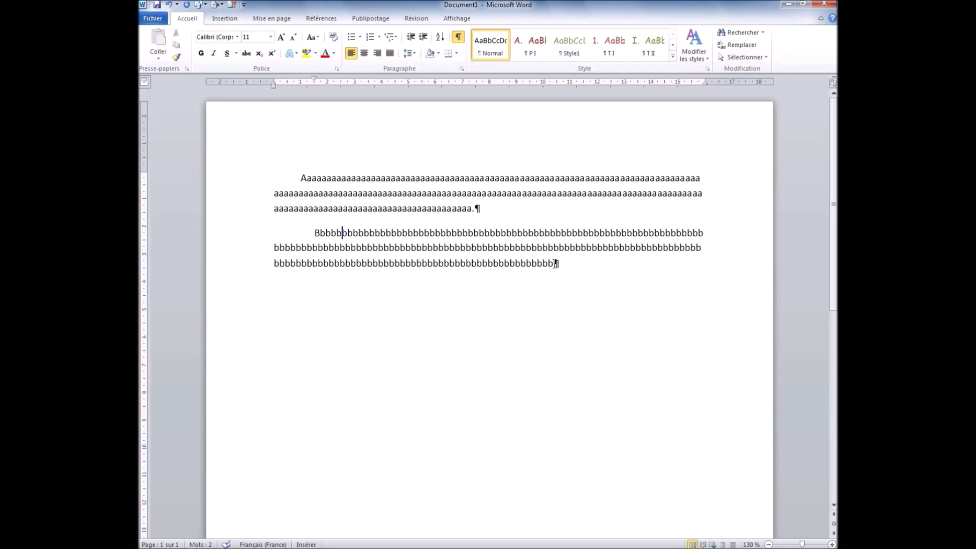
Split the b paragraph after "Bbbbb" and merge the two parts back together
click(341, 233)
key(Return)
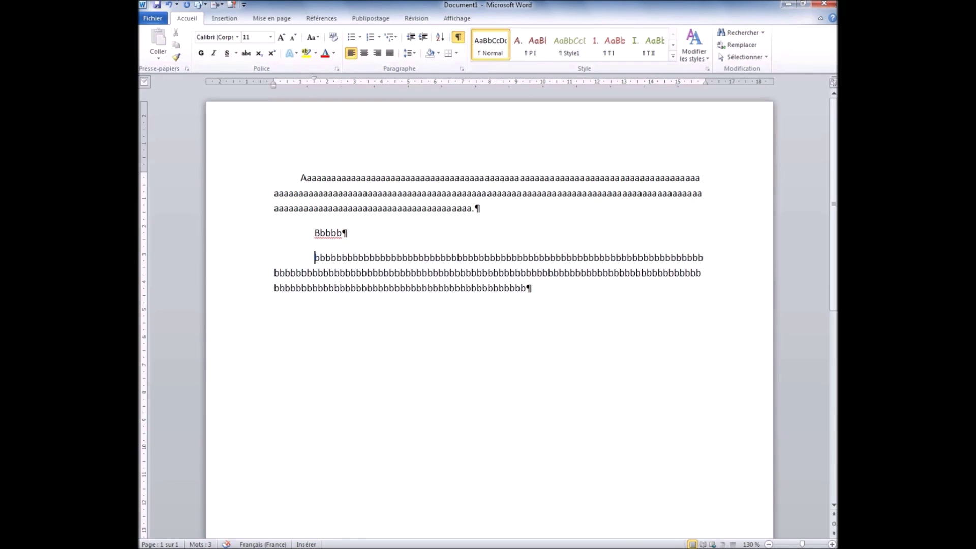
key(BackSpace)
key(BackSpace)
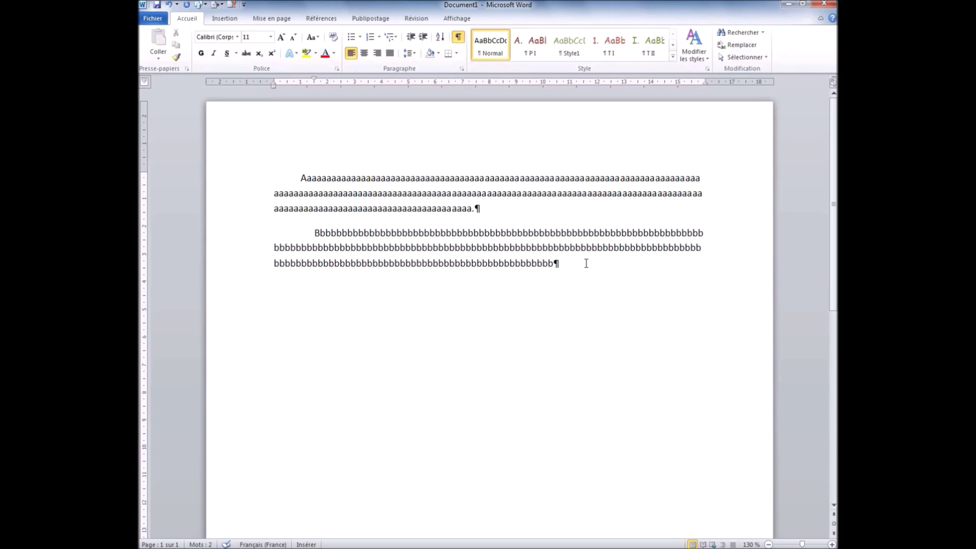
Start a new paragraph after the b paragraph and reset its first-line indent to 0
click(554, 264)
key(Return)
drag(314, 80, 274, 80)
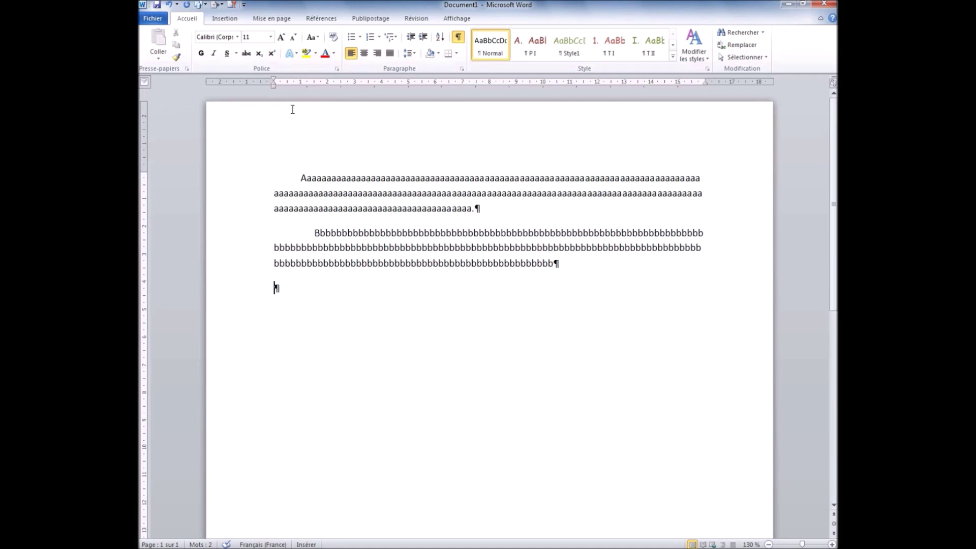
Give the new paragraph a 2.5 cm first-line indent, fill it with repeated letter c characters and end it with a full stop and paragraph break
click(341, 84)
text(C)
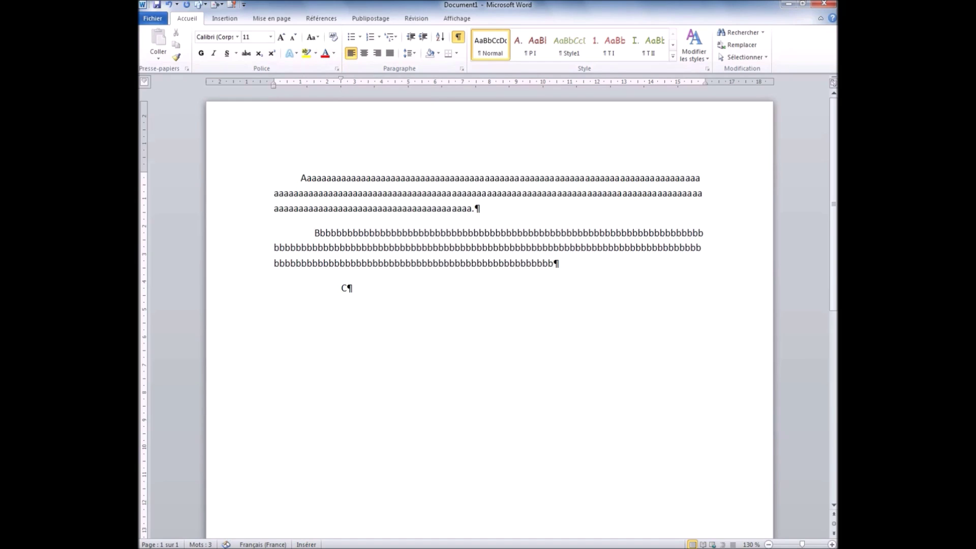
text(cccccccccccccccccccccccccccccccccccccccccccccccccccccccccccccccccccccccccccccccccccccccccccccccccccccccccccccccccc)
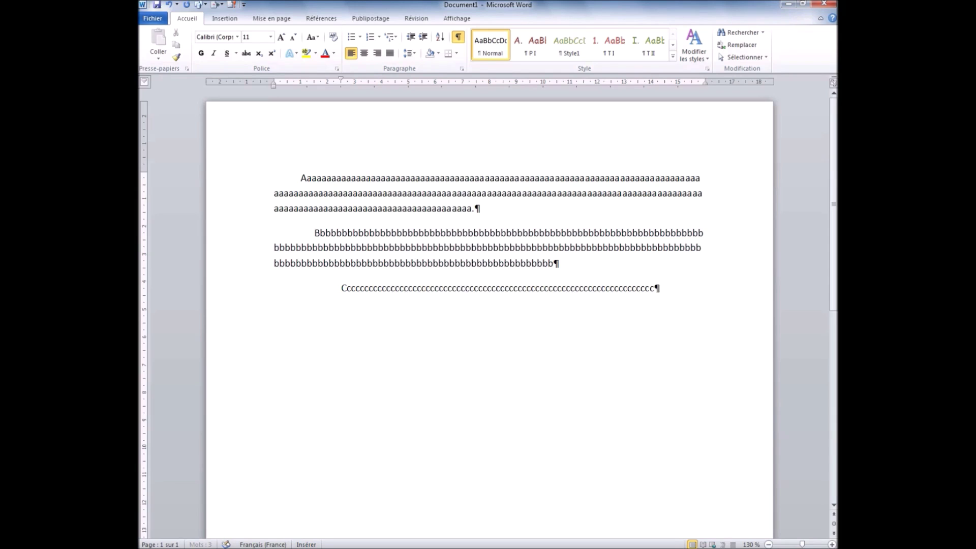
text(cccccccccccccc.)
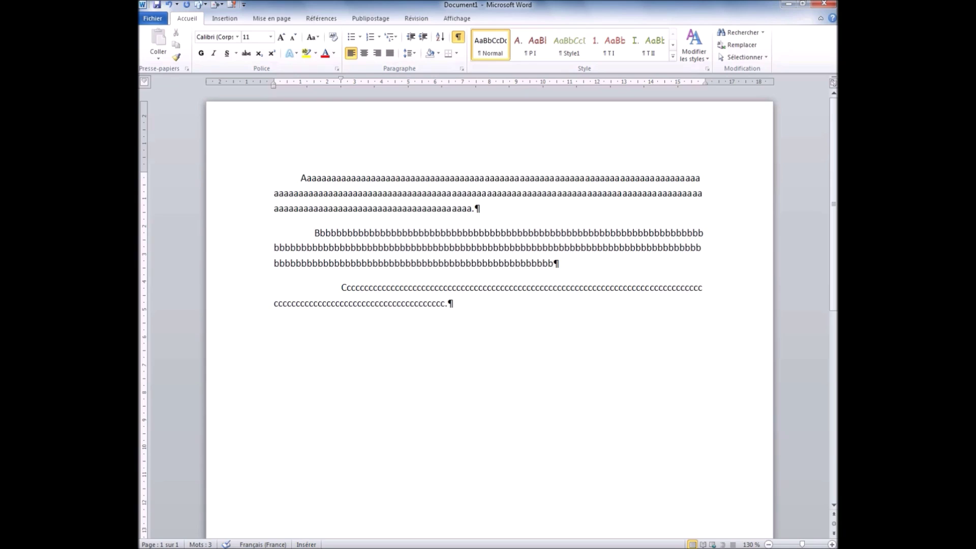
key(Return)
click(341, 79)
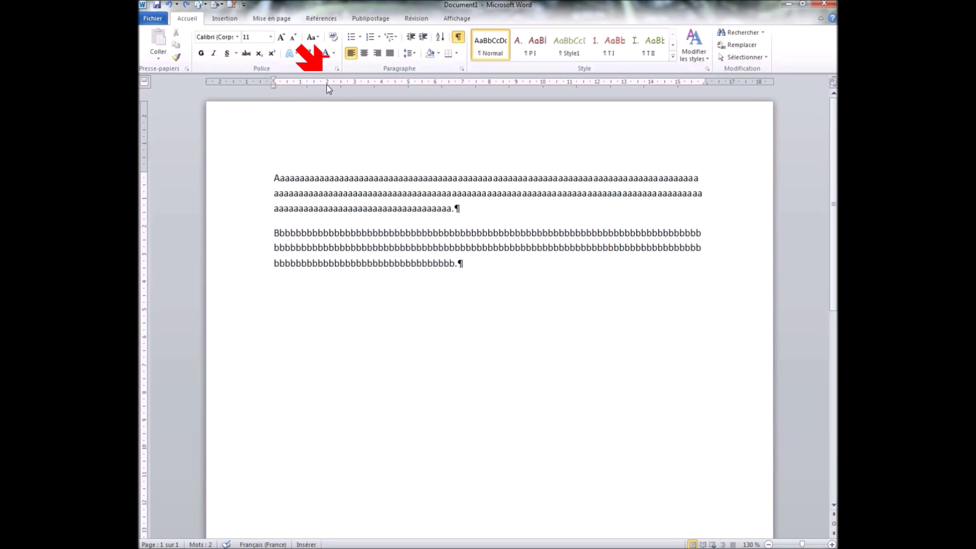
Apply a 2 cm hanging indent to the b paragraph and continue with a new paragraph of repeated letter c characters
drag(273, 86, 327, 86)
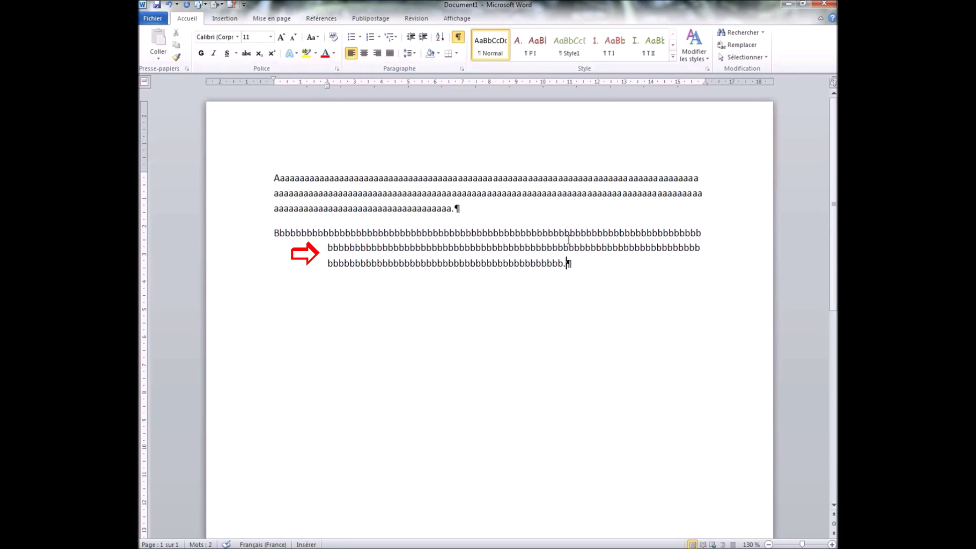
key(Return)
text(Ccccccccccccccccccccccccccccccccccc)
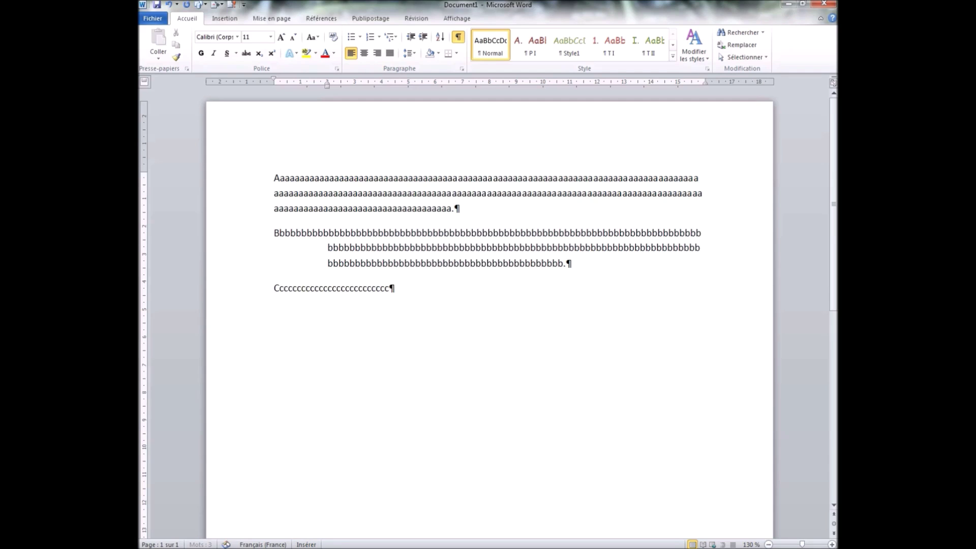
text(ccccccccccccccccccccccccccccccccccccccccccccccccccccccccccccccccccccccccccccccccccc)
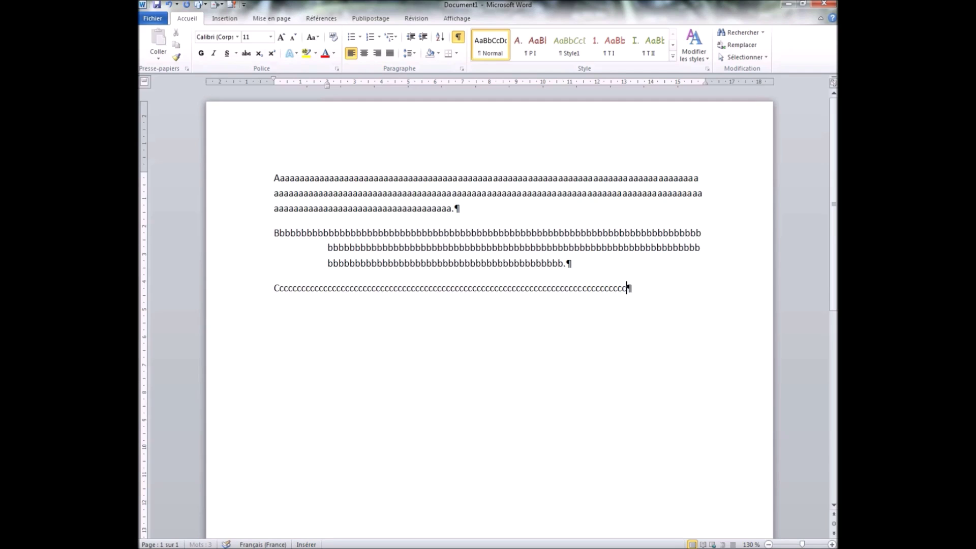
text(ccccccccccccccccccccccccccccccccccccccccccccccc)
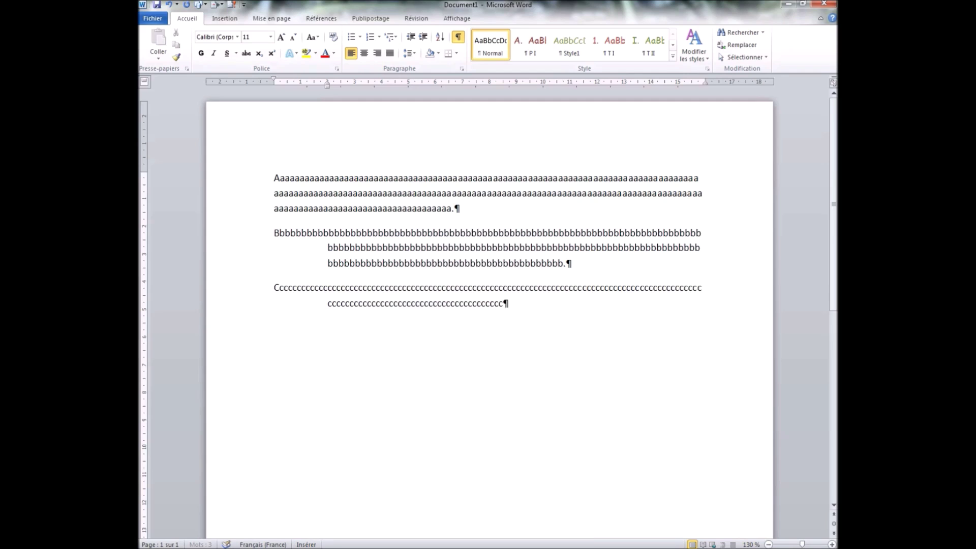
text(cccccccccccccccccccccccccccccccccccc)
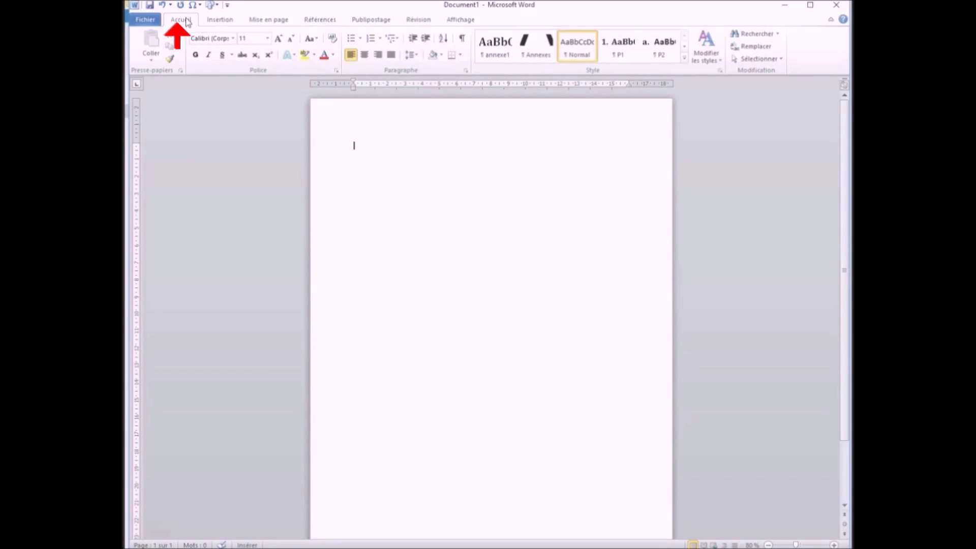
View the tab stop settings reached from the paragraph formatting options and close them without changes
click(466, 72)
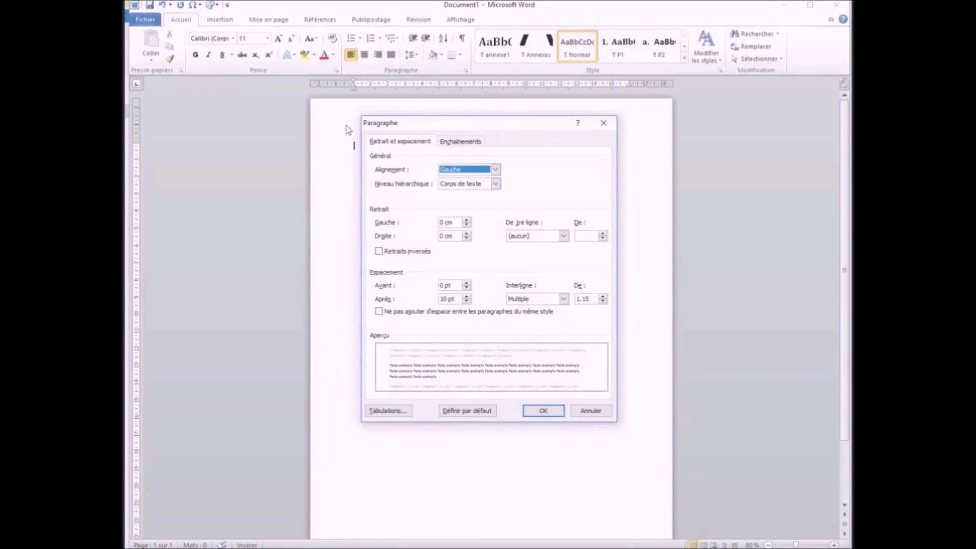
click(405, 413)
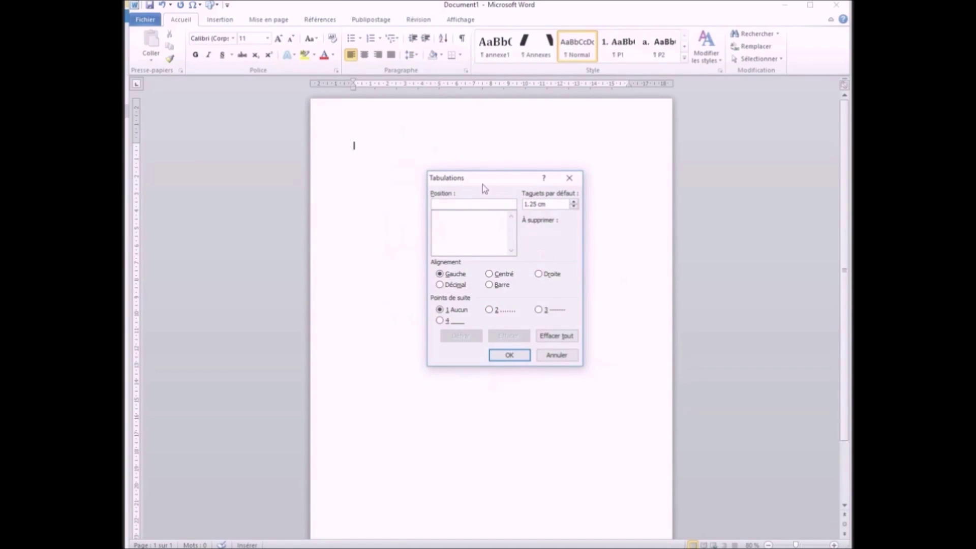
click(551, 355)
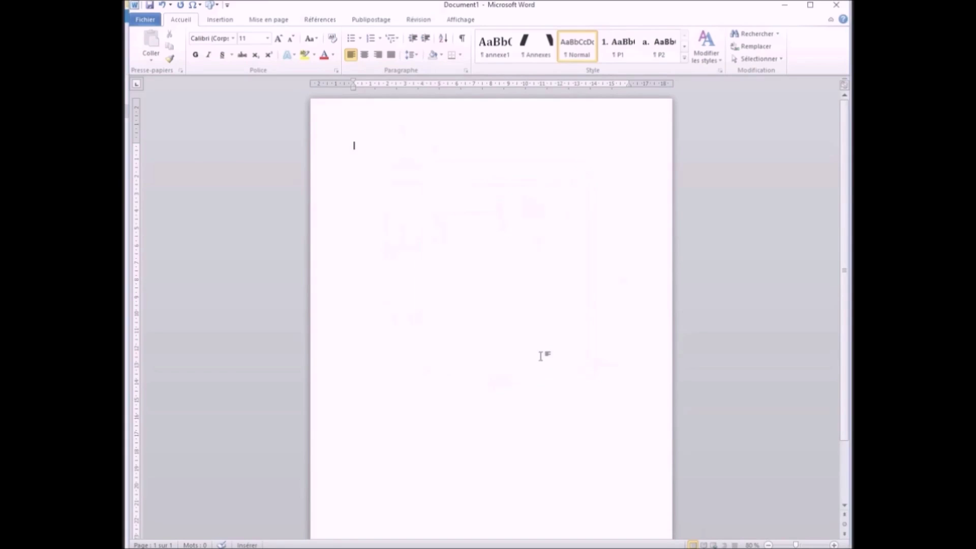
Set a left-aligned tab stop at 2 cm for the empty paragraph and advance the cursor to it
right_click(364, 147)
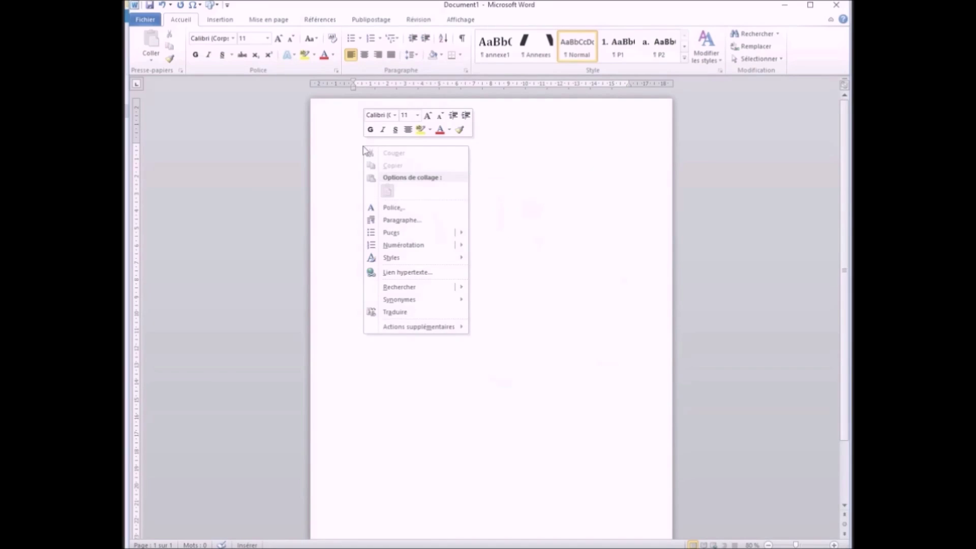
click(414, 222)
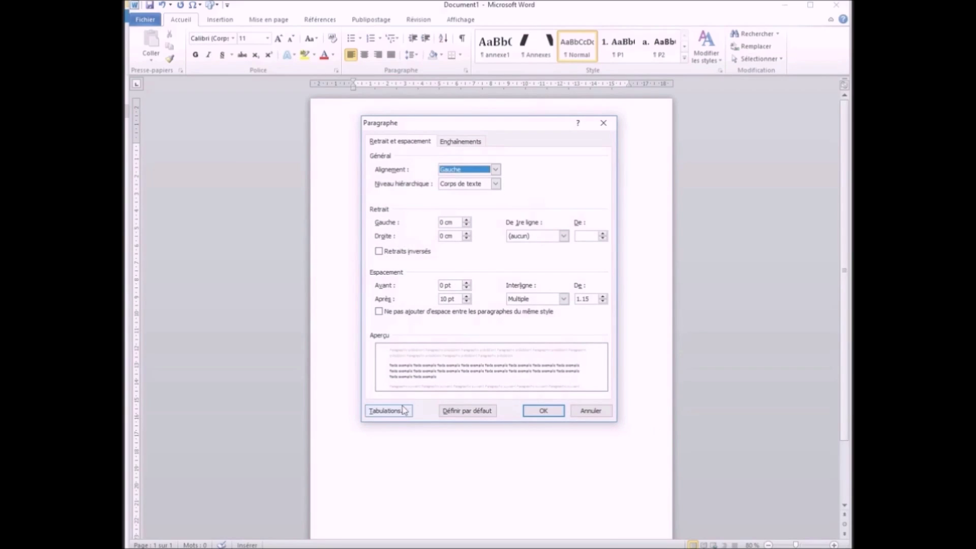
click(404, 412)
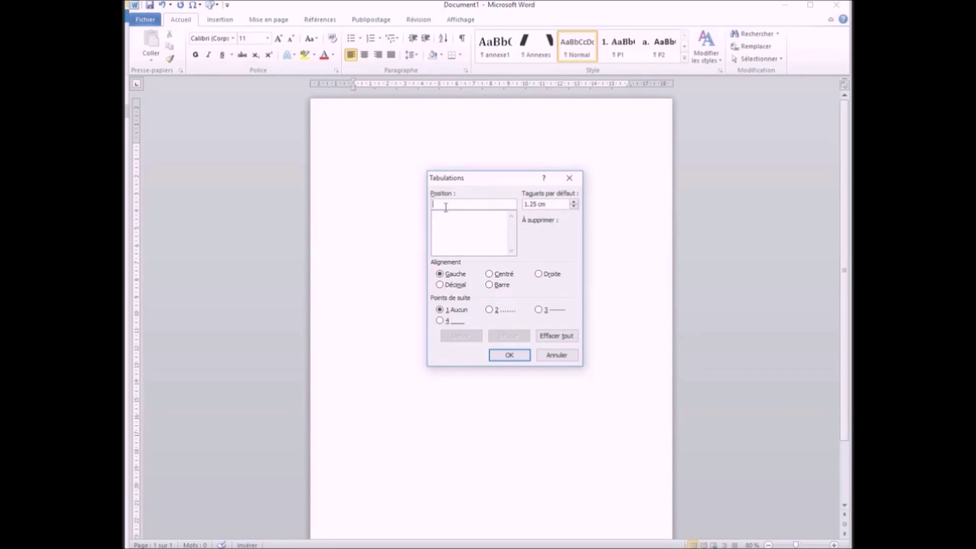
text(2)
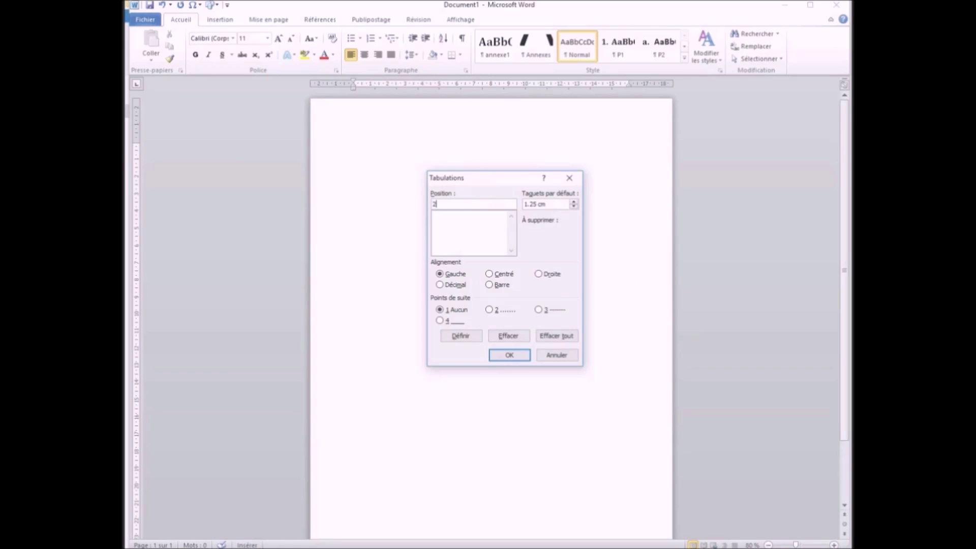
click(509, 354)
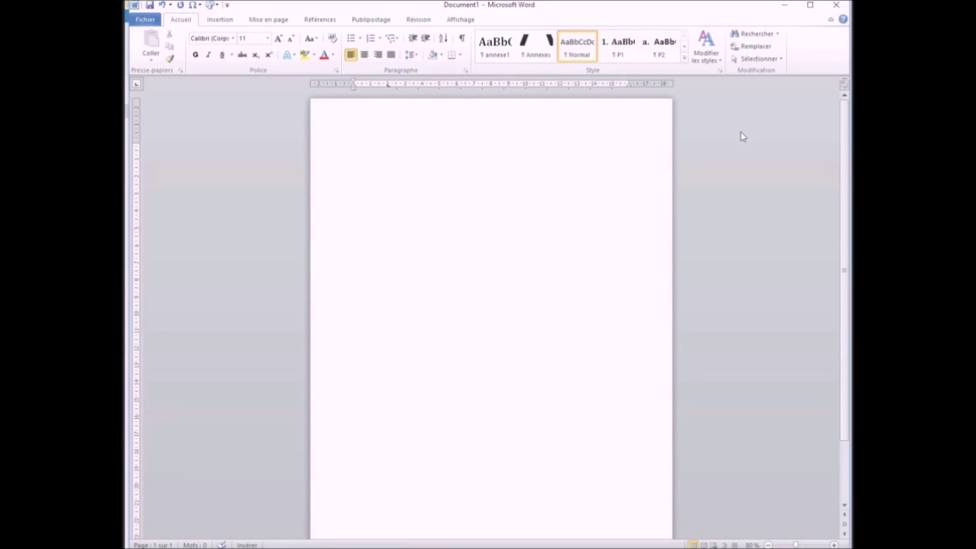
key(Tab)
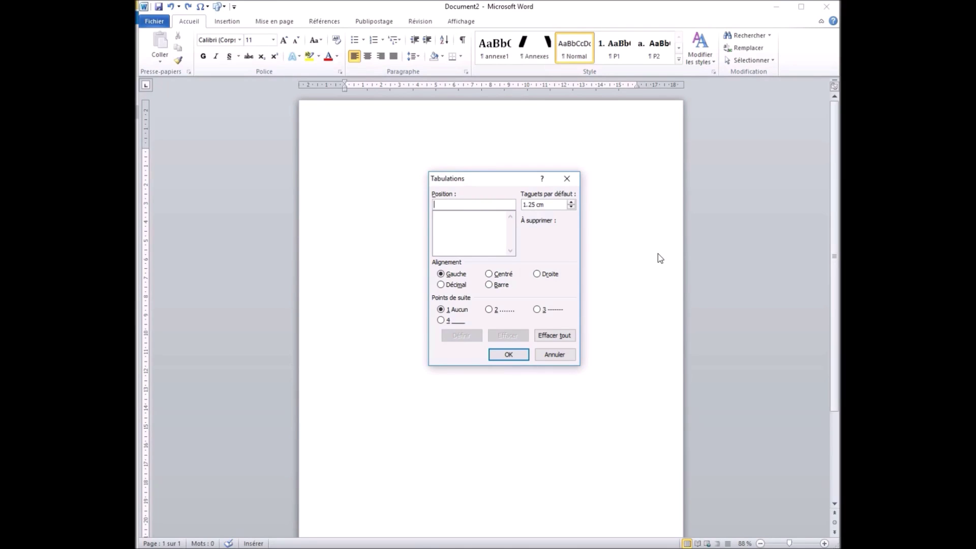
Try to set a left-aligned tab stop at position 5,2 in the new document
text(5)
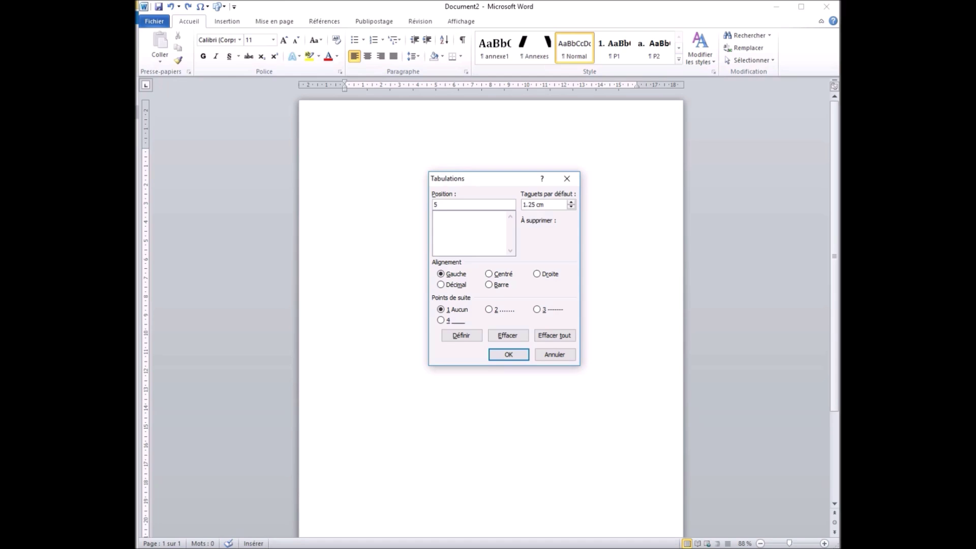
text(.)
key(BackSpace)
text(,2)
key(Return)
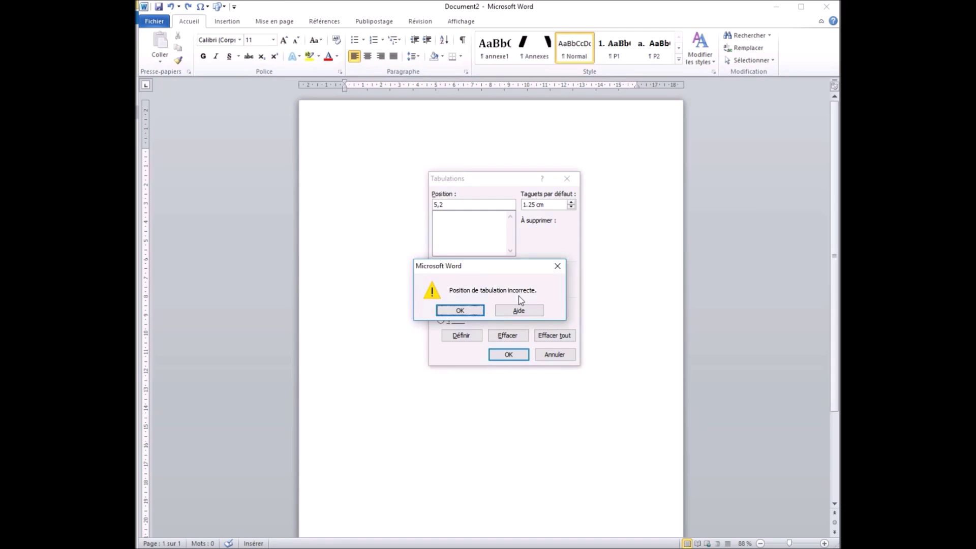
click(467, 310)
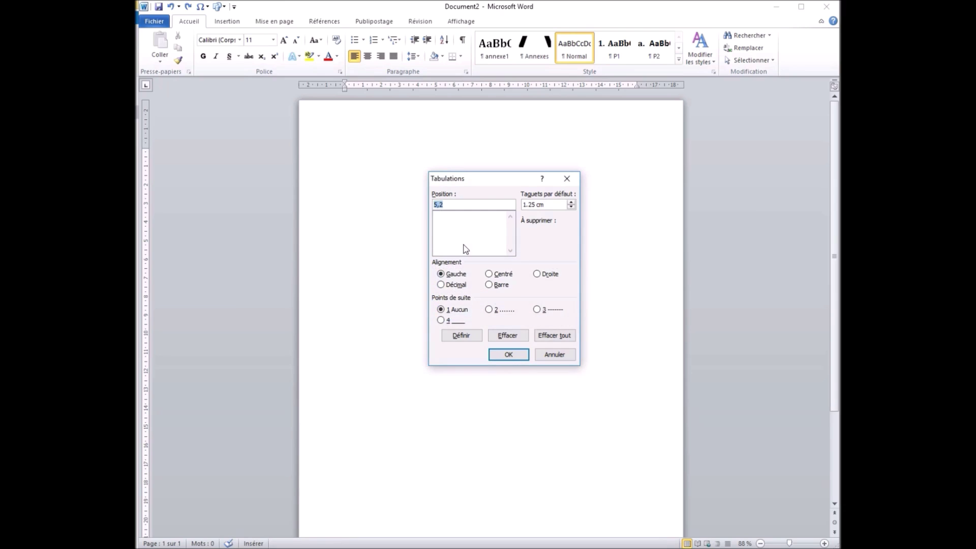
Correct the left-aligned tab stop position to 5.21 cm, apply it and advance the cursor to the stop
click(445, 204)
key(BackSpace)
key(BackSpace)
text(.21)
click(526, 358)
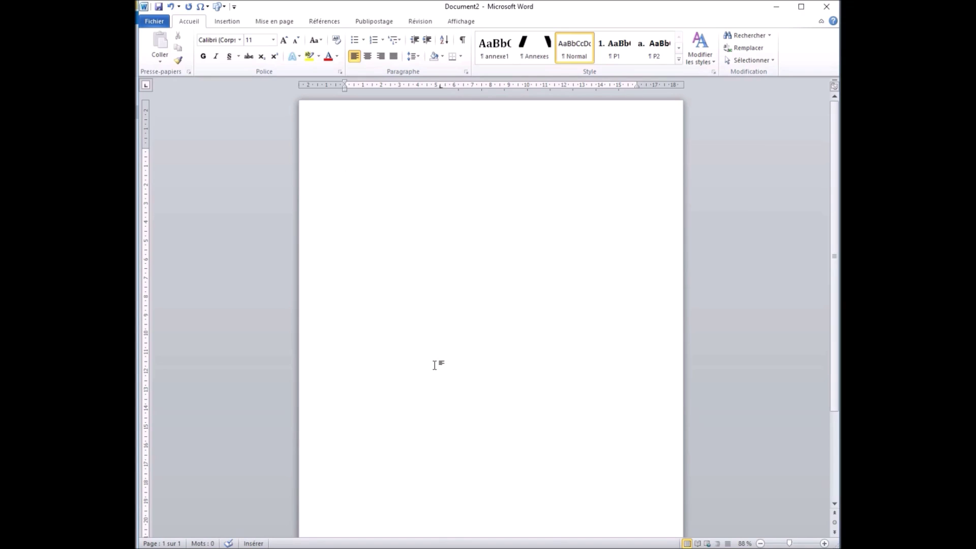
key(Tab)
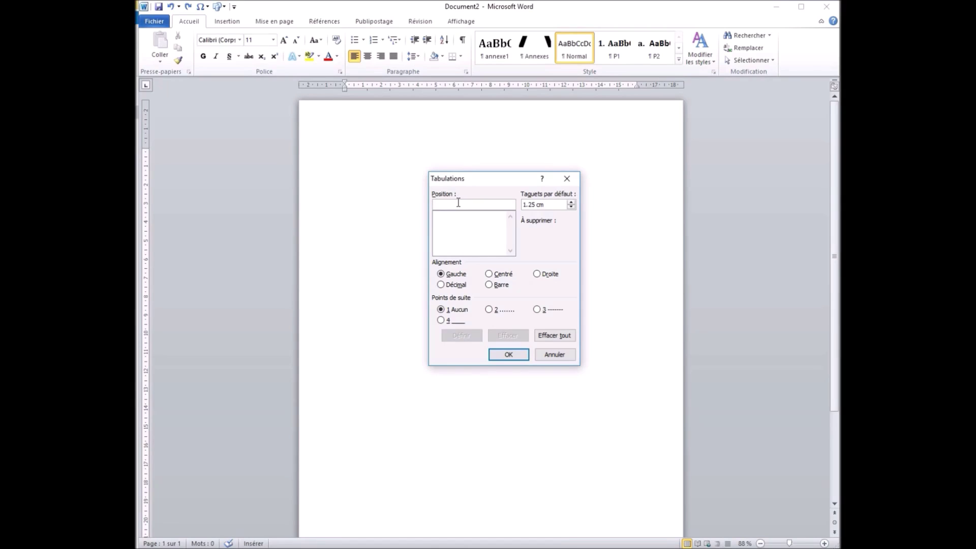
Define left-aligned tab stops without leaders at 7, 9 and 11 cm for the empty paragraph
text(7)
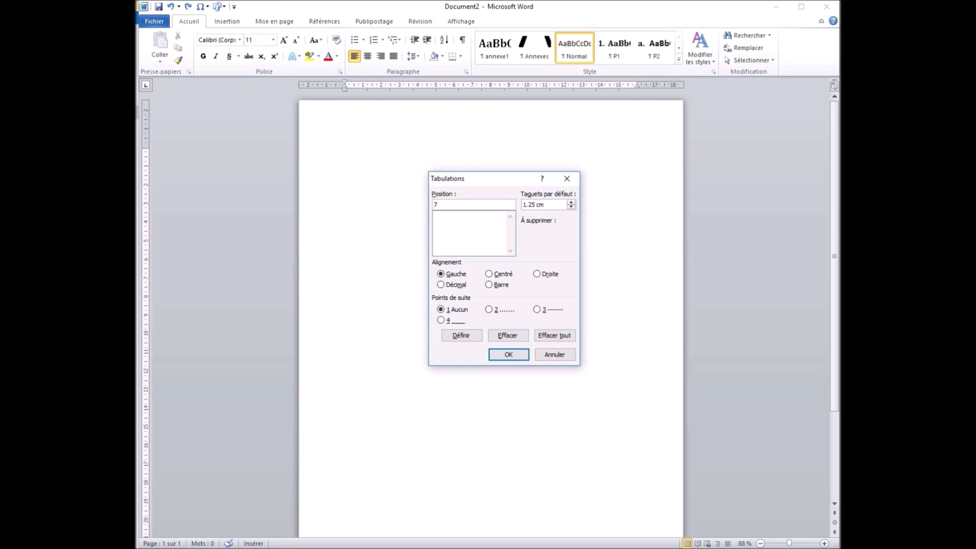
click(472, 337)
text(9)
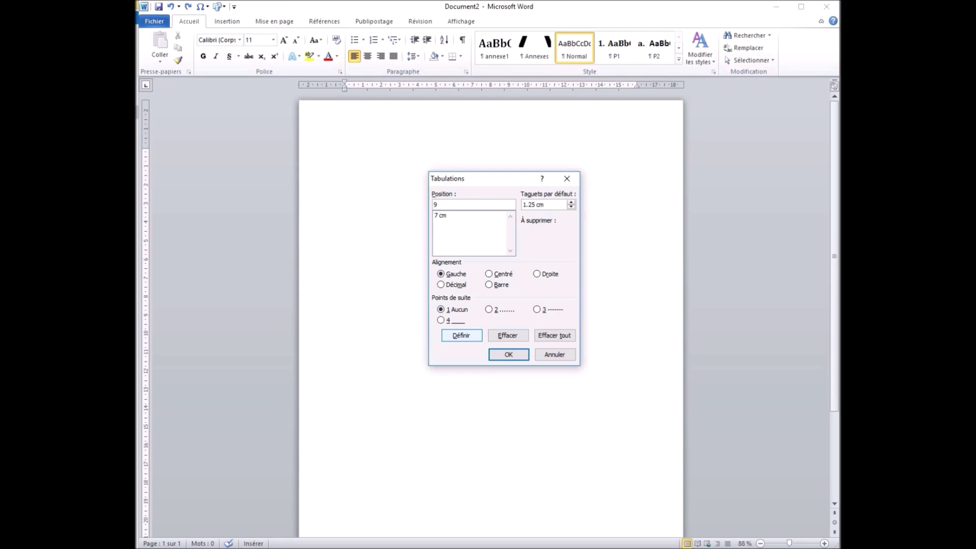
click(468, 338)
text(11)
click(507, 356)
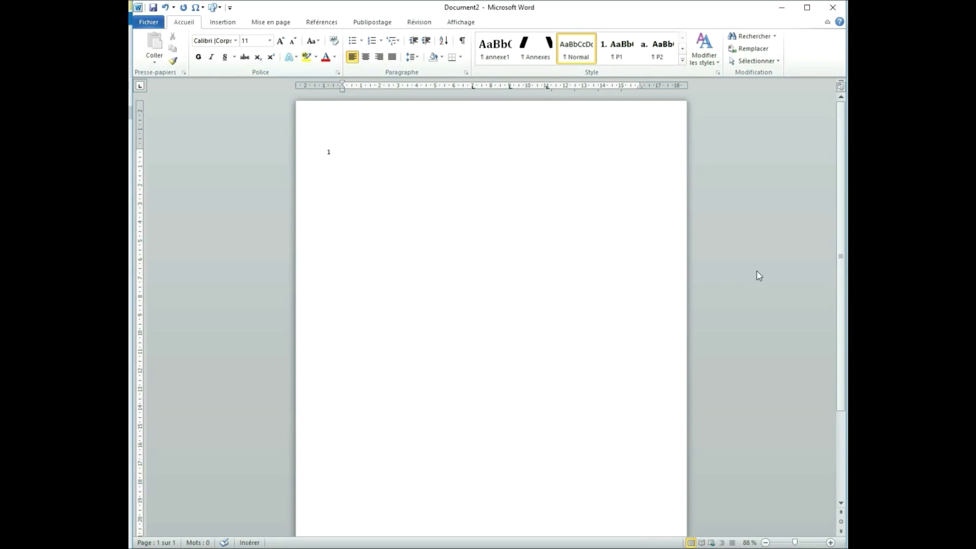
Enter A, b and c at the three tab stops of line 1 and start line 2
key(Tab)
text(a)
key(Tab)
text(b)
key(Tab)
text(c)
key(Return)
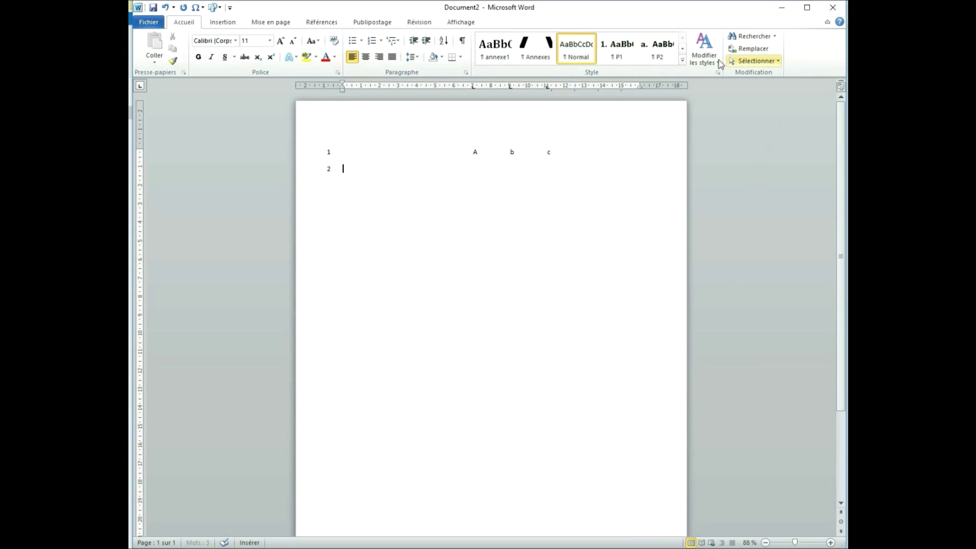
Remove the 9 cm tab stop from line 2
click(466, 73)
click(390, 409)
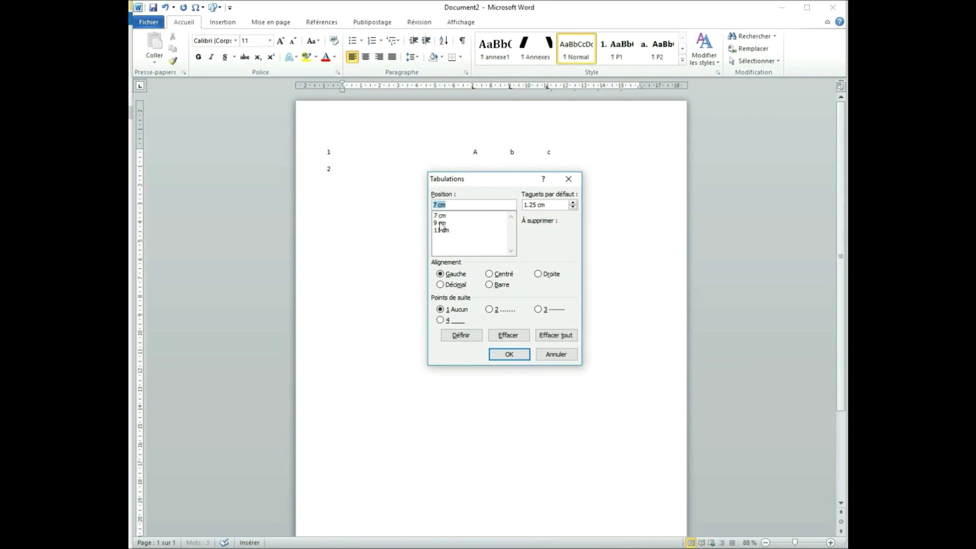
click(440, 223)
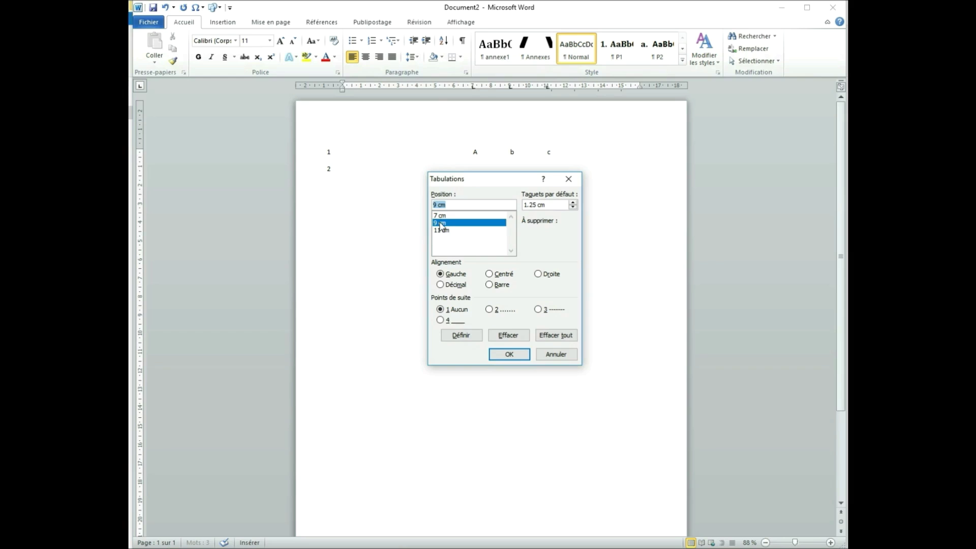
click(508, 337)
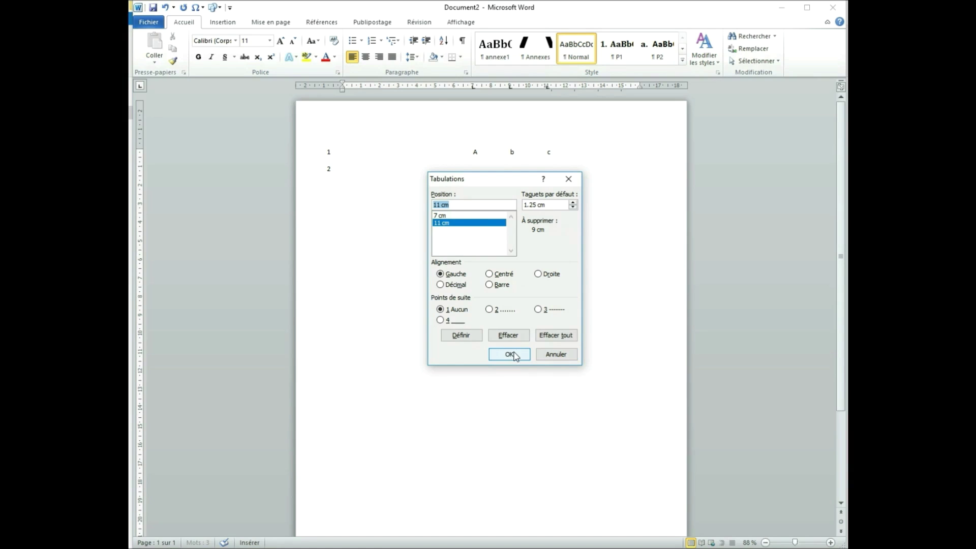
click(512, 354)
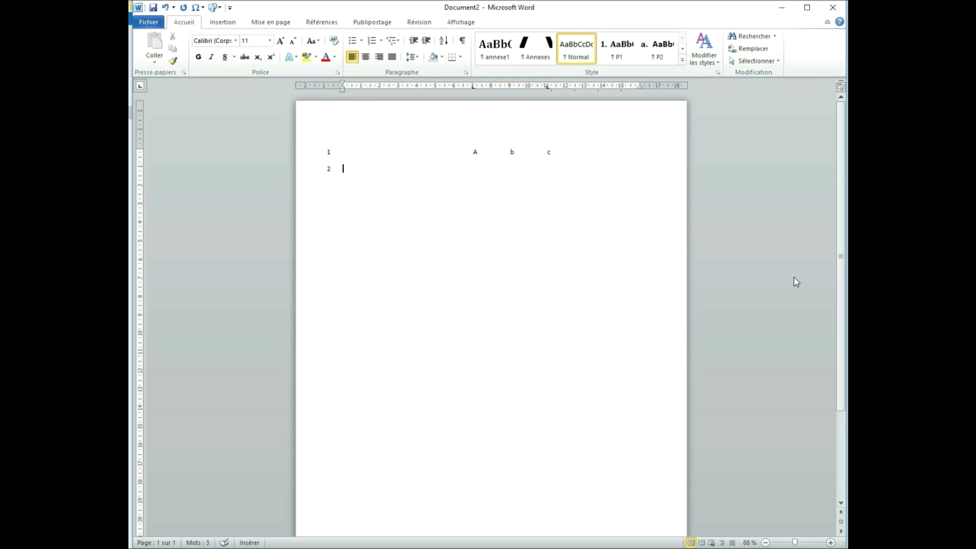
Enter A and c at the two tab stops of line 2 and start line 3
key(Tab)
text(A)
key(Tab)
text(c)
key(Return)
Clear all tab stops from line 3
click(466, 74)
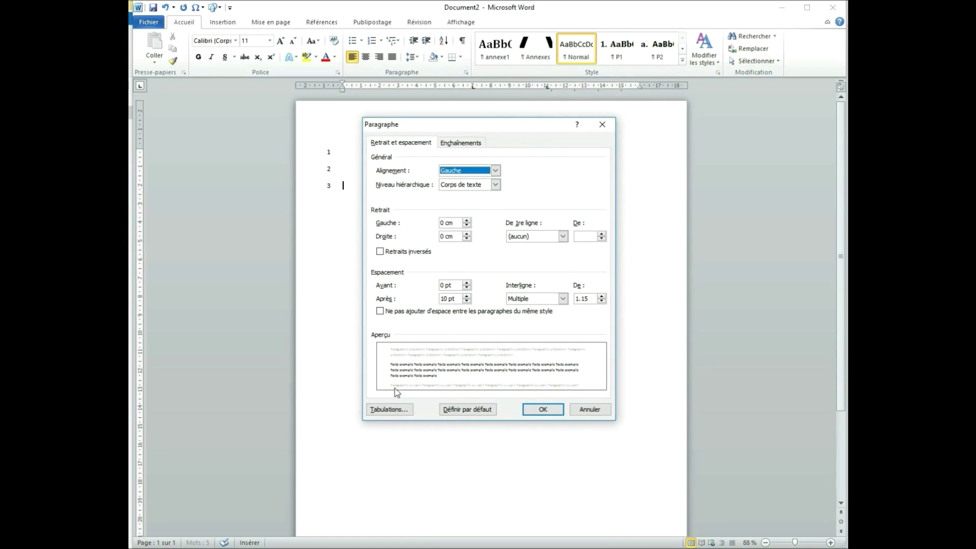
click(393, 410)
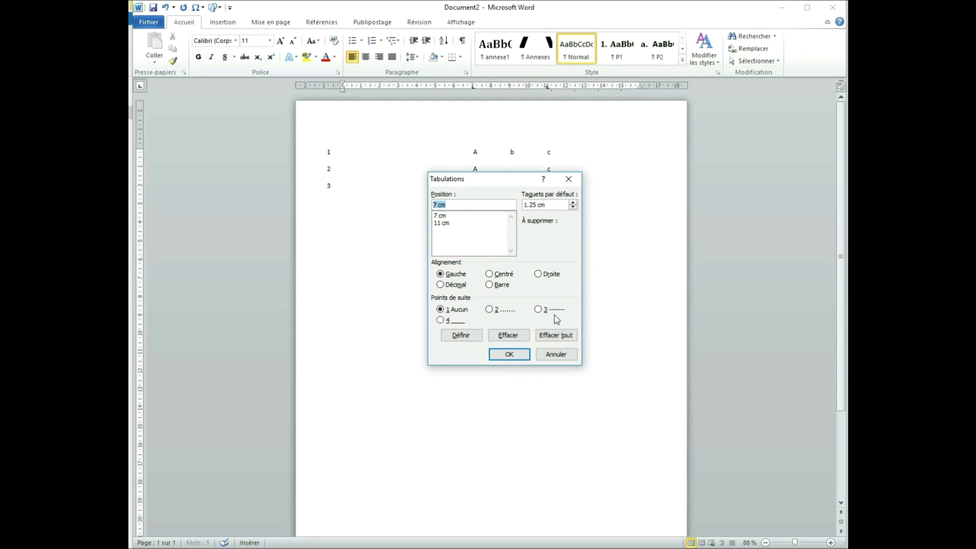
click(557, 336)
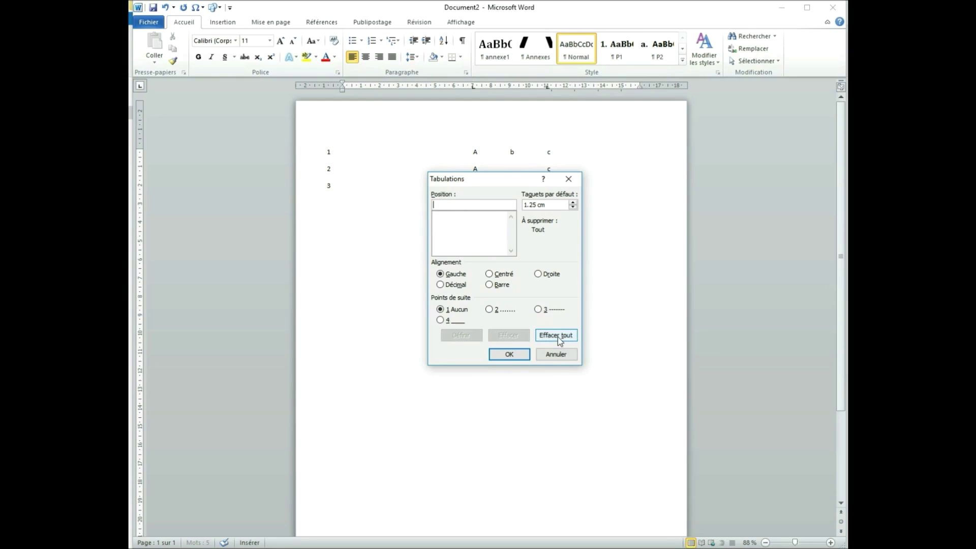
click(509, 353)
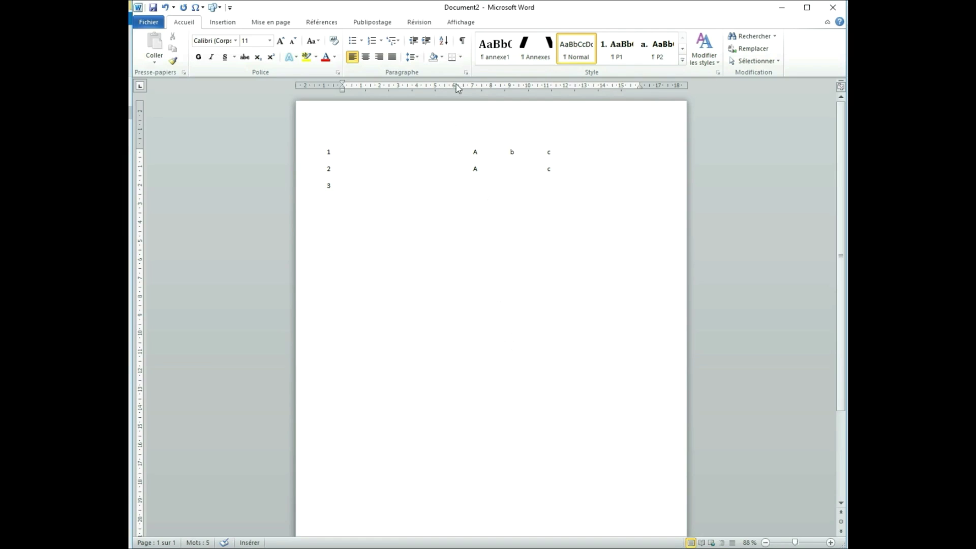
Start line 4 and define left-aligned tab stops at 7, 9 and 11 cm for it
key(Return)
click(466, 73)
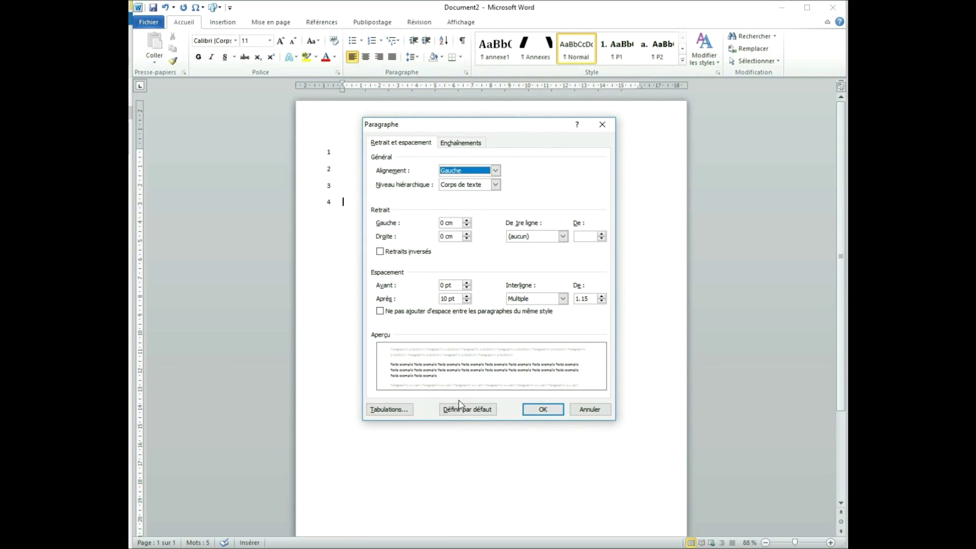
click(394, 409)
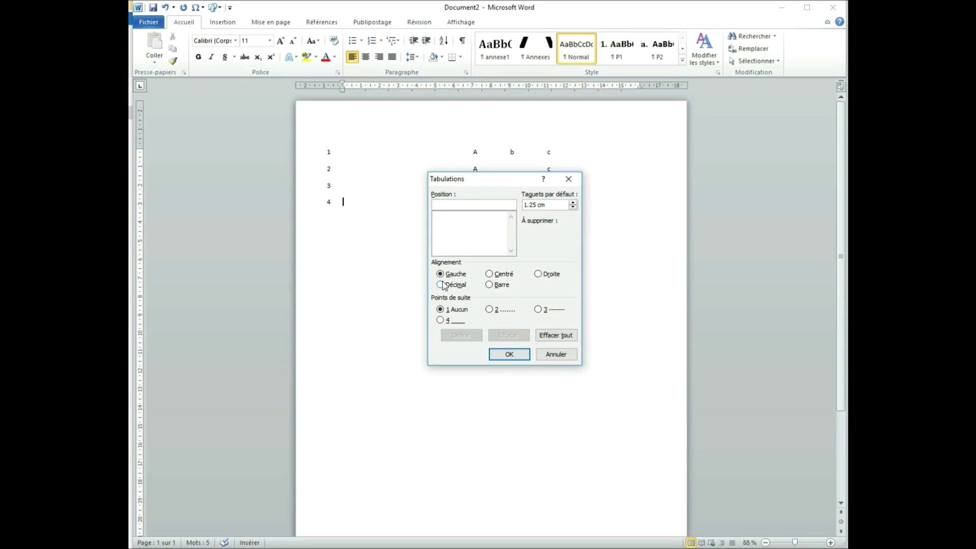
text(7)
click(467, 343)
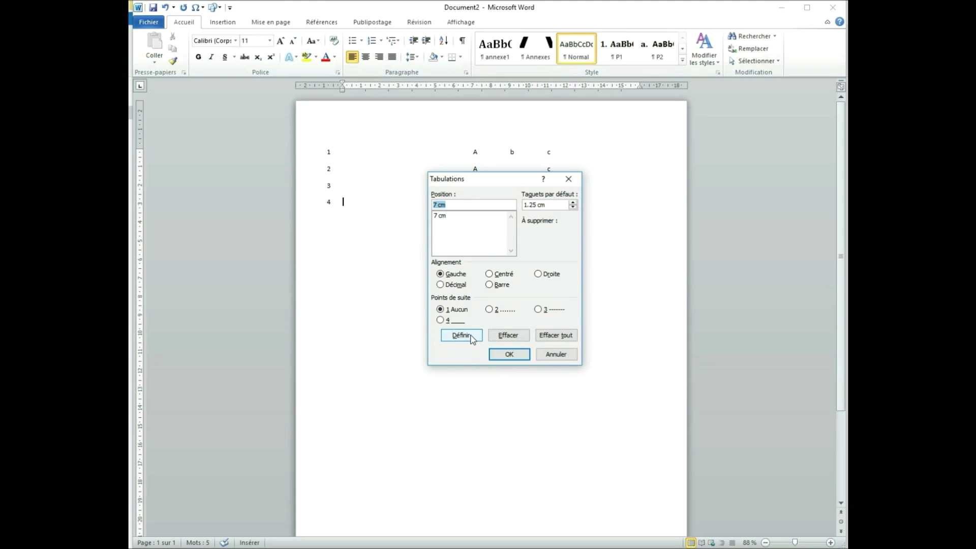
text(9)
click(472, 336)
text(11)
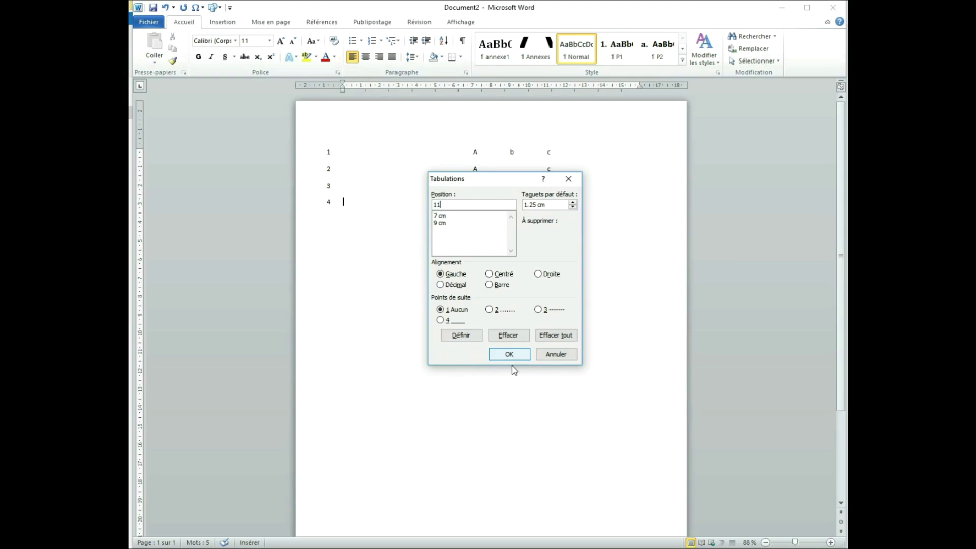
click(509, 355)
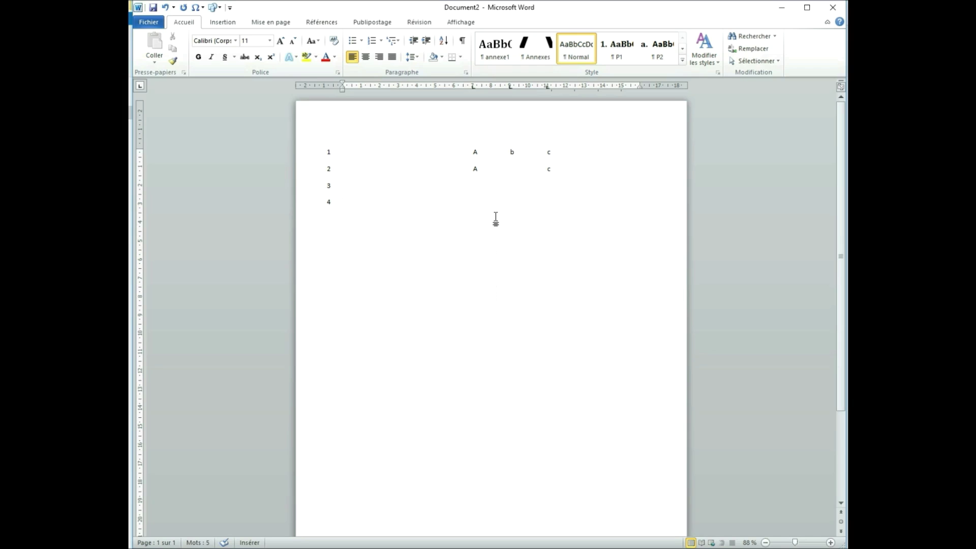
Enter A, b and c at the three tab stops of line 4 and return the cursor to line 1
key(Tab)
text(A)
key(Tab)
text(b)
key(Tab)
text(c)
key(Up)
click(550, 167)
key(Up)
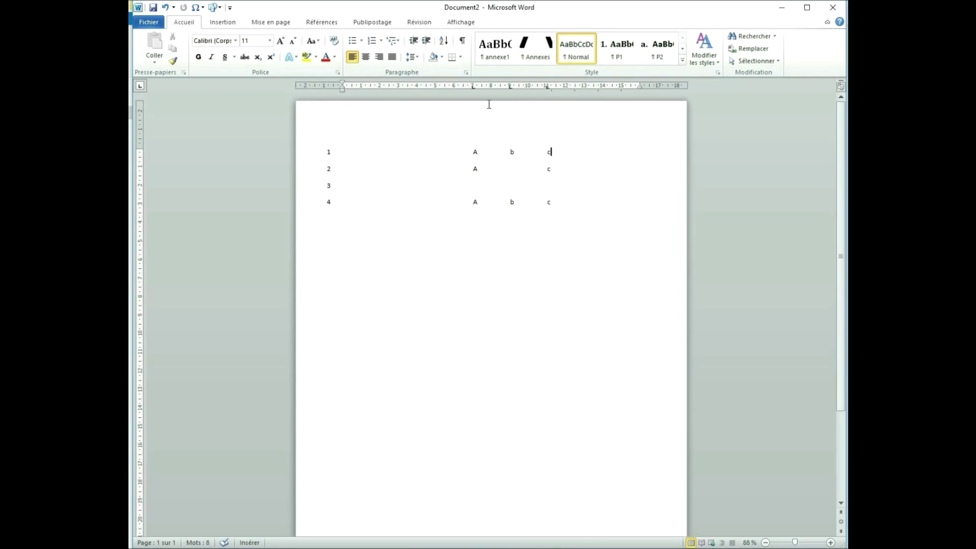
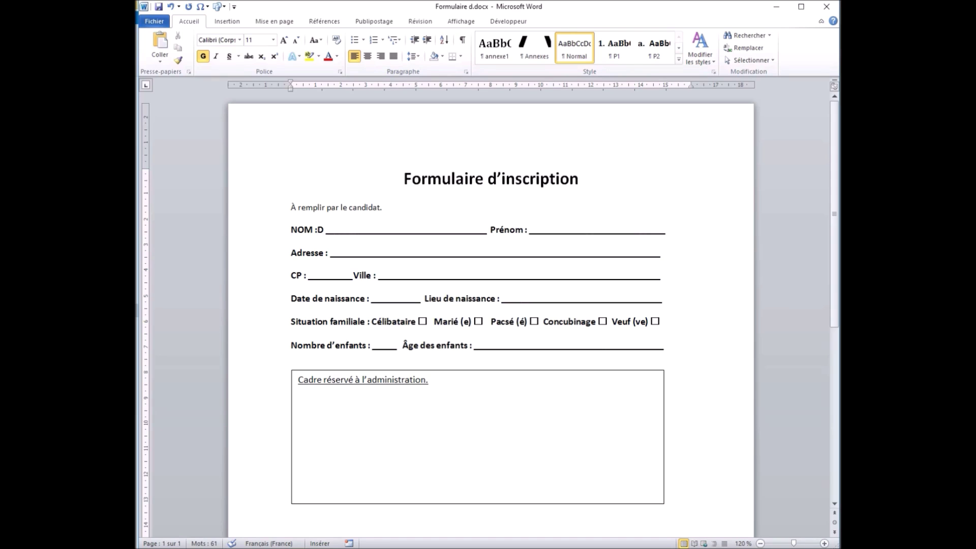
Try filling in the surname in the registration form's NOM field in insert mode, and undo the entry
text(UPO)
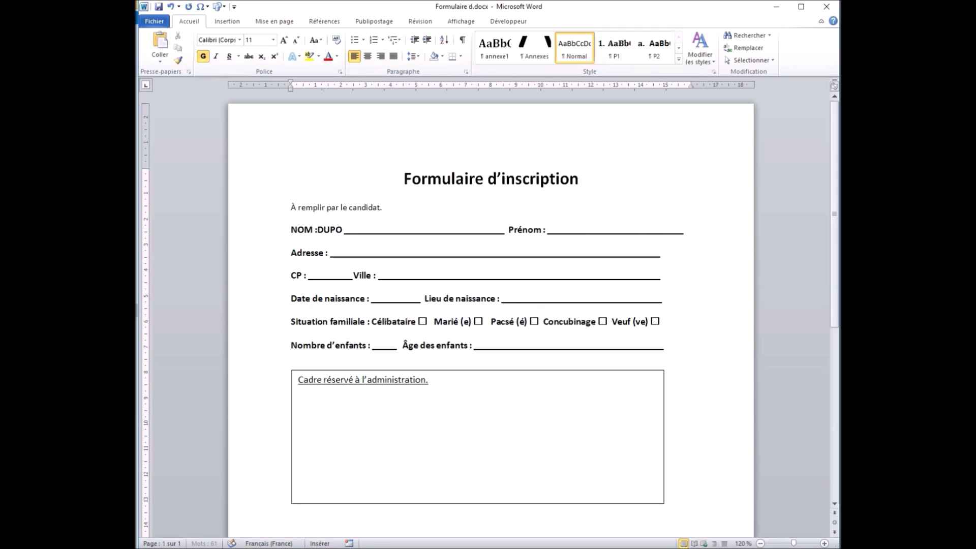
text(NT)
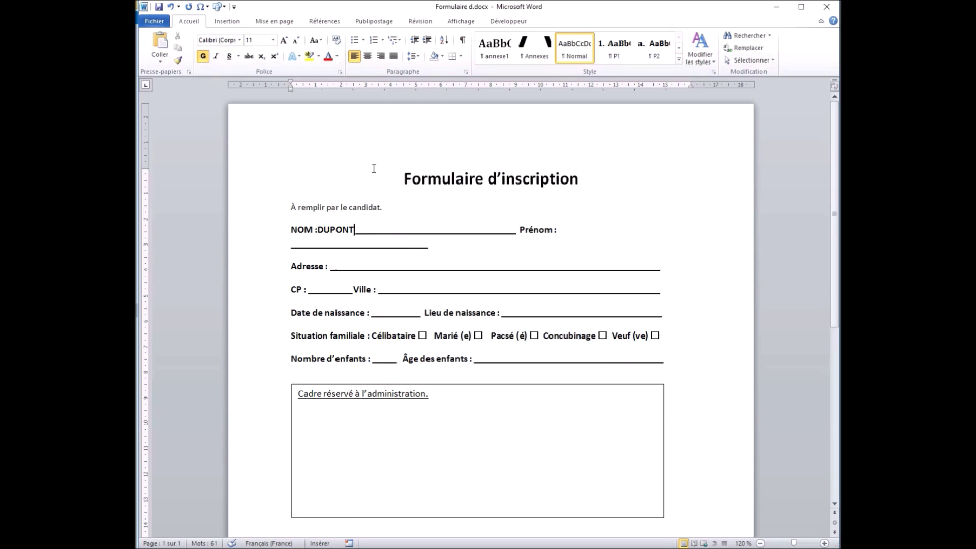
click(171, 7)
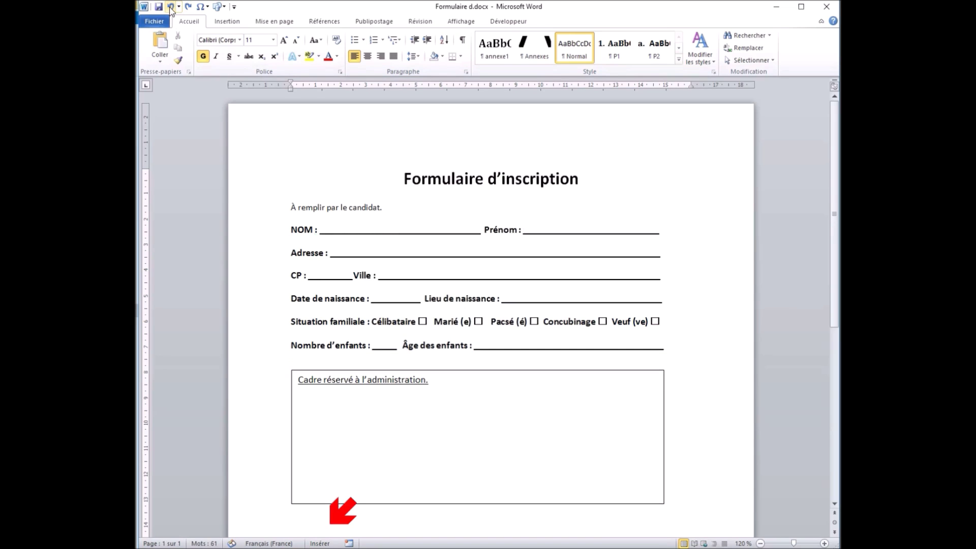
Switch to overtype mode and fill in the surname in the registration form's NOM field
click(321, 543)
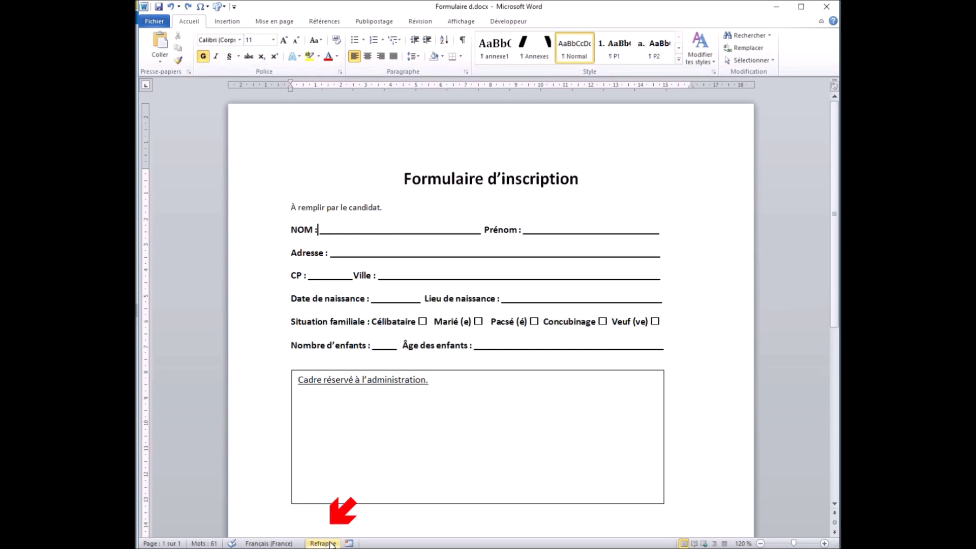
text(D)
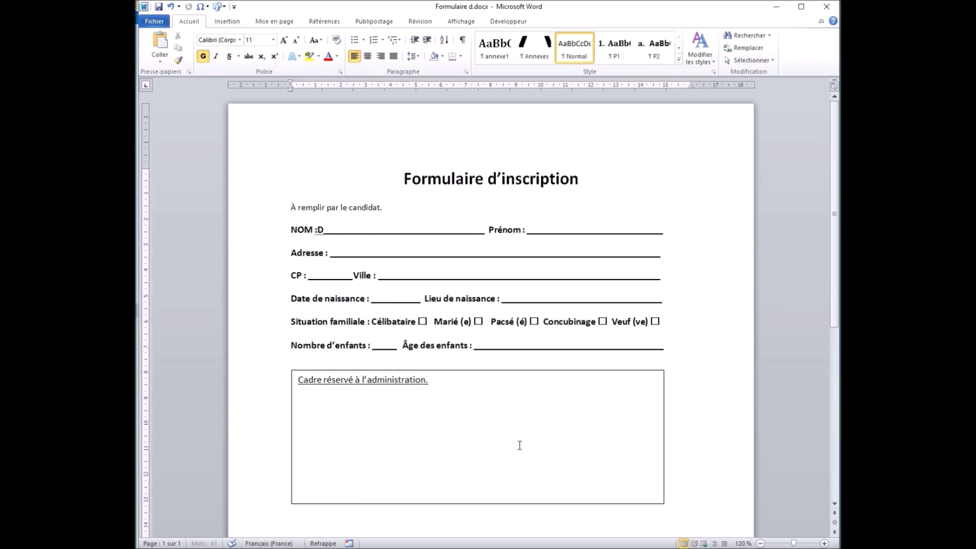
text(UPONT)
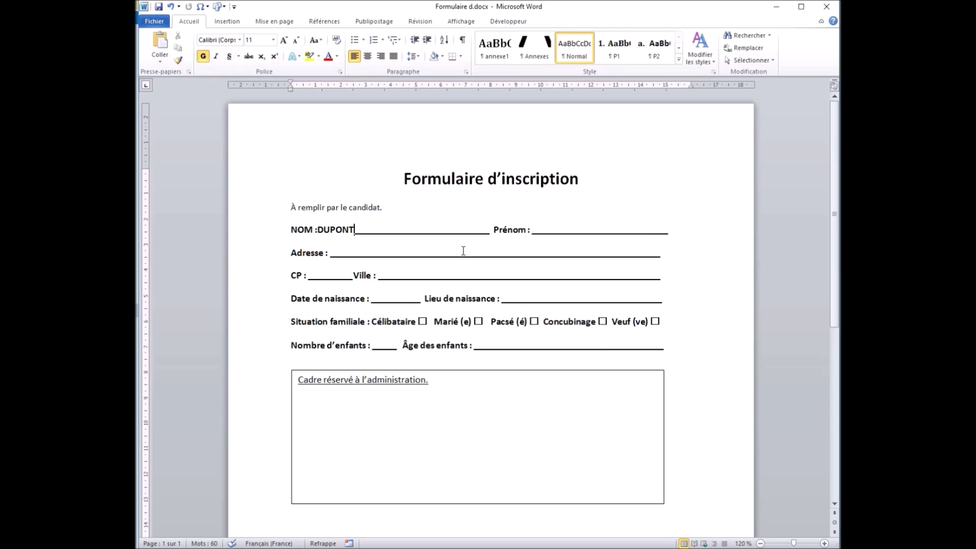
Erase the last letters of the surname in the NOM field and enter a different ending
key(BackSpace)
key(BackSpace)
key(BackSpace)
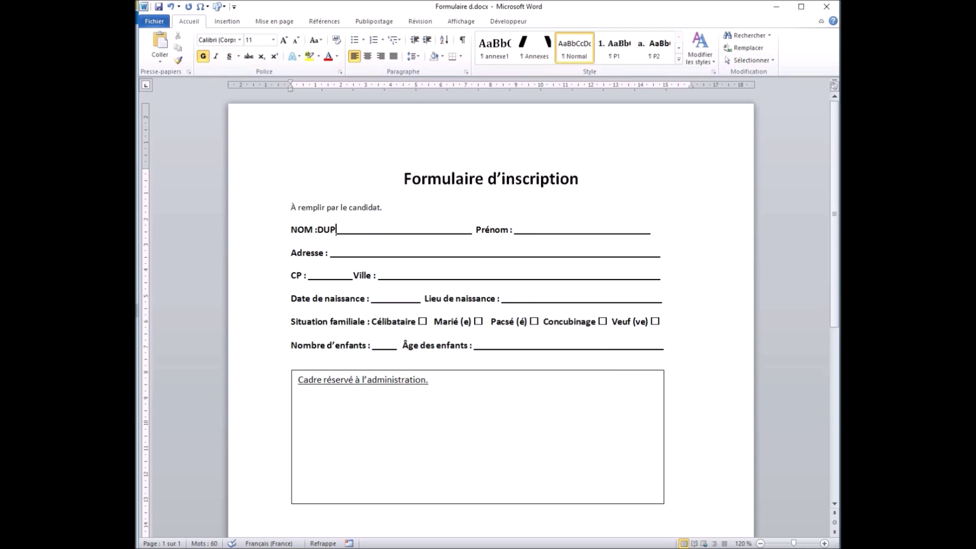
key(BackSpace)
text(PUIS)
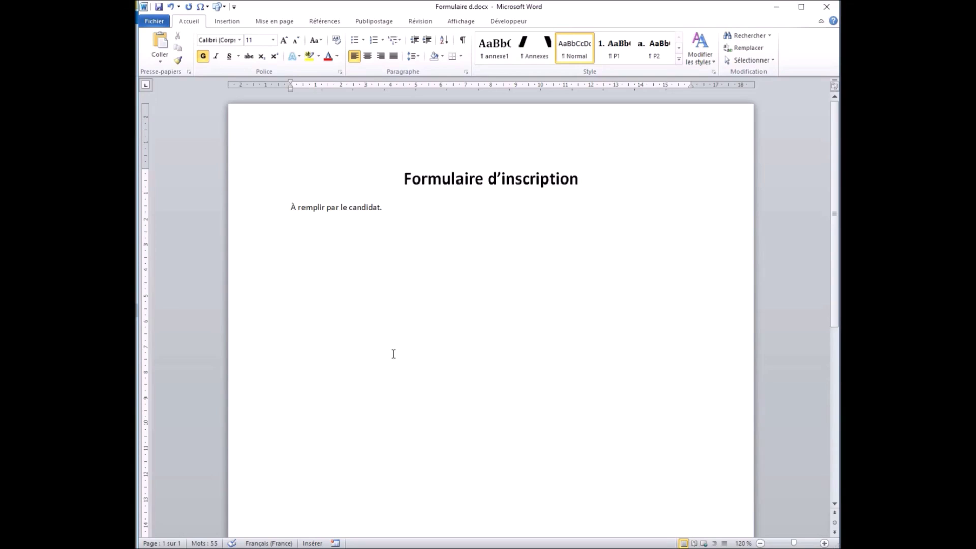
Enter the label "NOM :" below the candidate note and extend an underline leader to a left tab stop at 8 cm
text(NOM :)
click(465, 73)
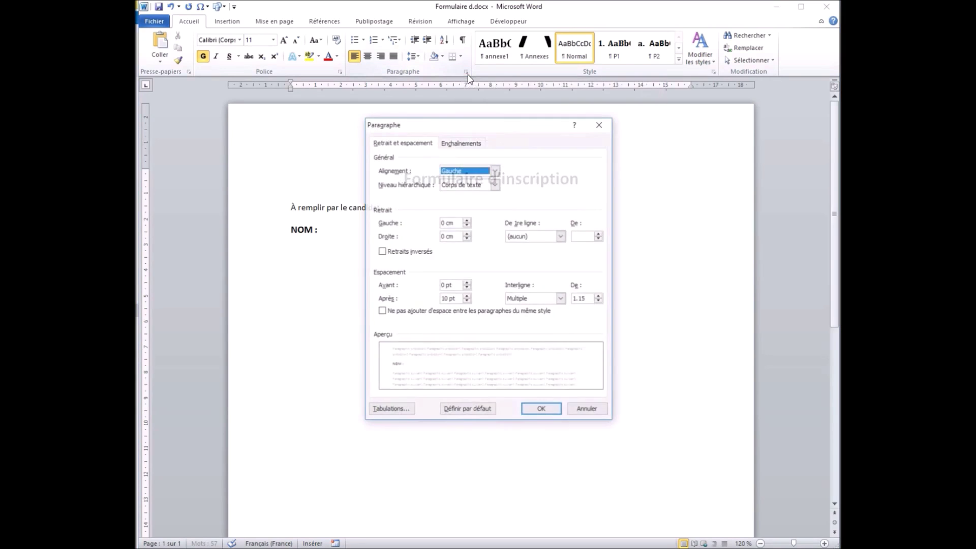
click(396, 409)
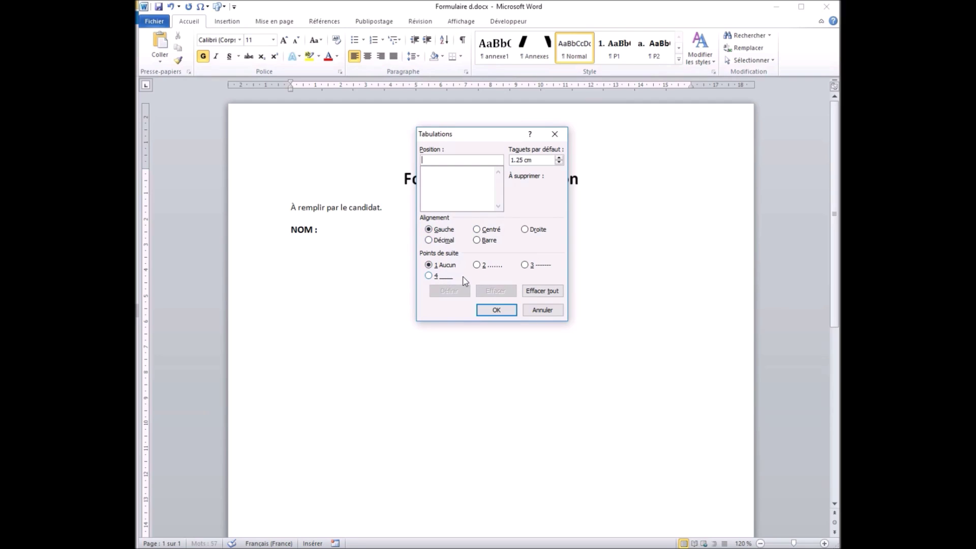
click(429, 276)
click(456, 161)
text(8)
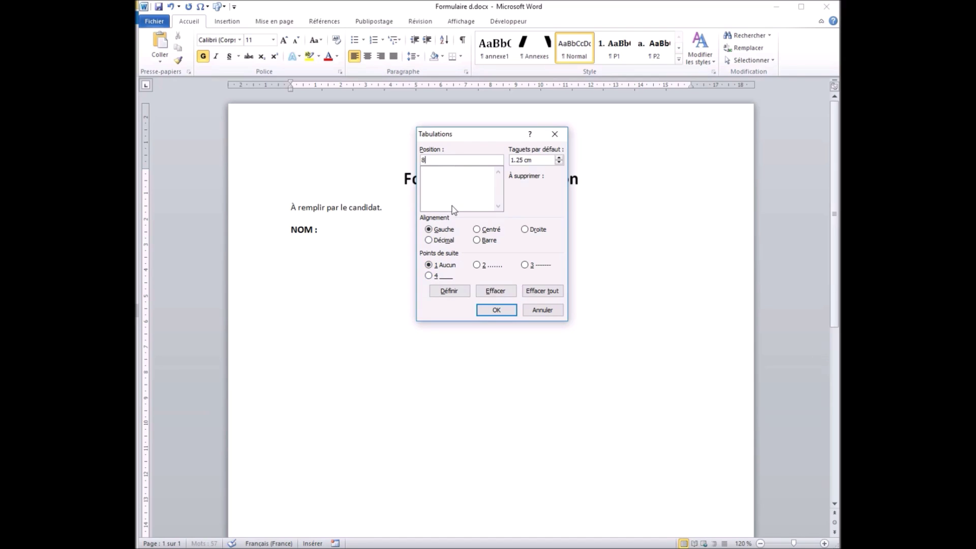
click(428, 276)
click(496, 311)
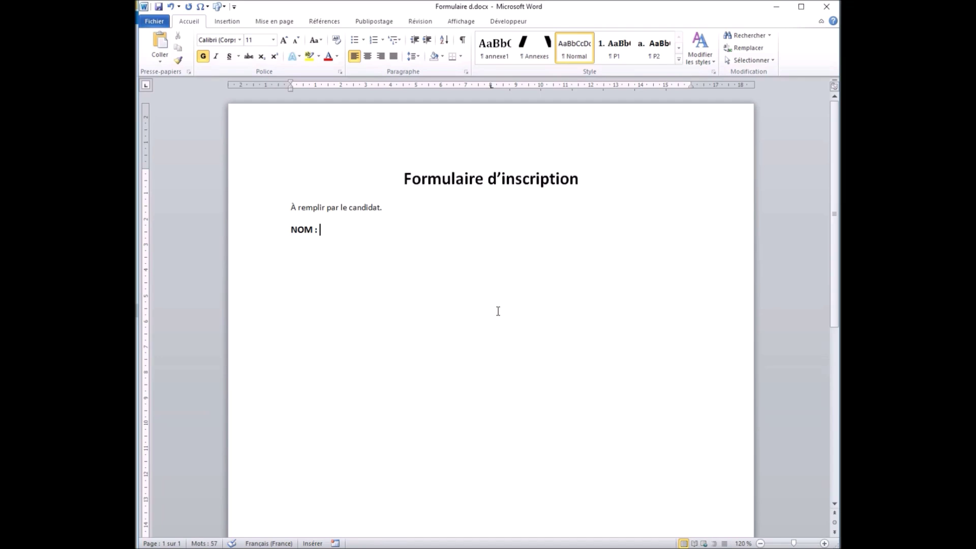
key(Tab)
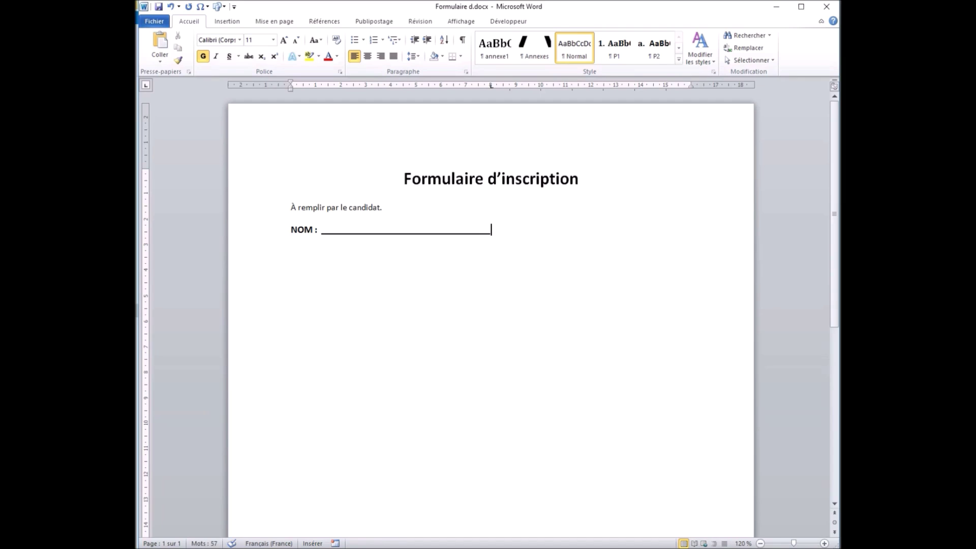
Add the label "Prénom :" on the same line and extend an underline leader to a left tab stop at 15 cm
text(Prénom :)
click(465, 72)
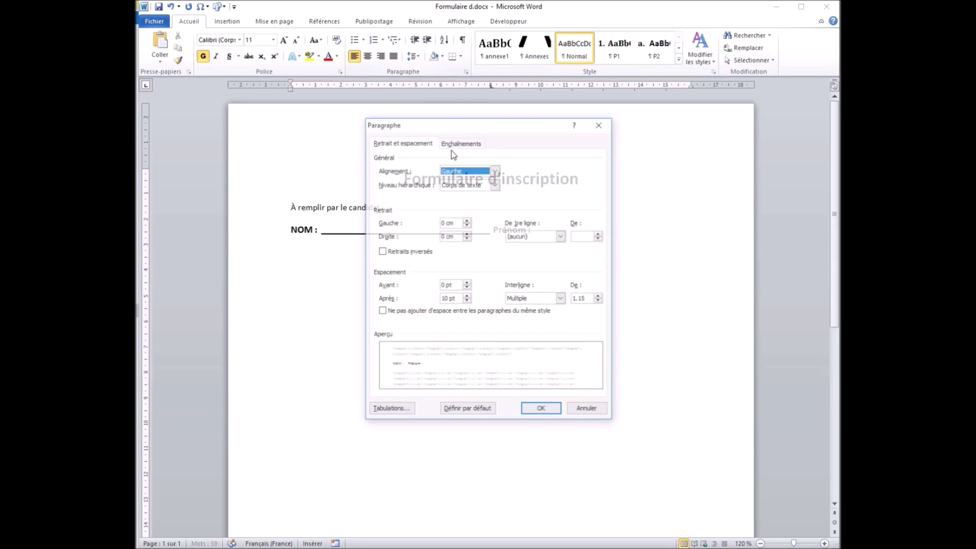
click(391, 407)
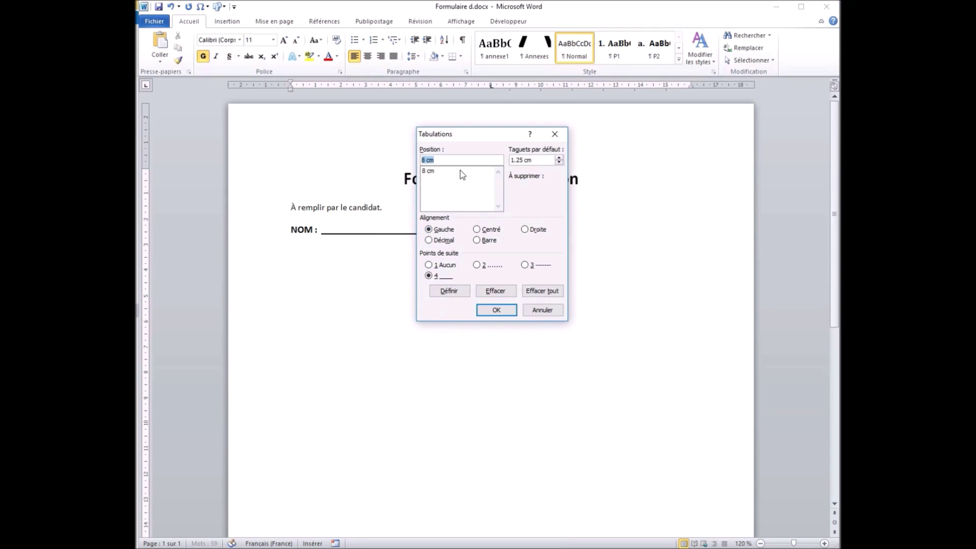
text(15)
click(429, 276)
click(496, 310)
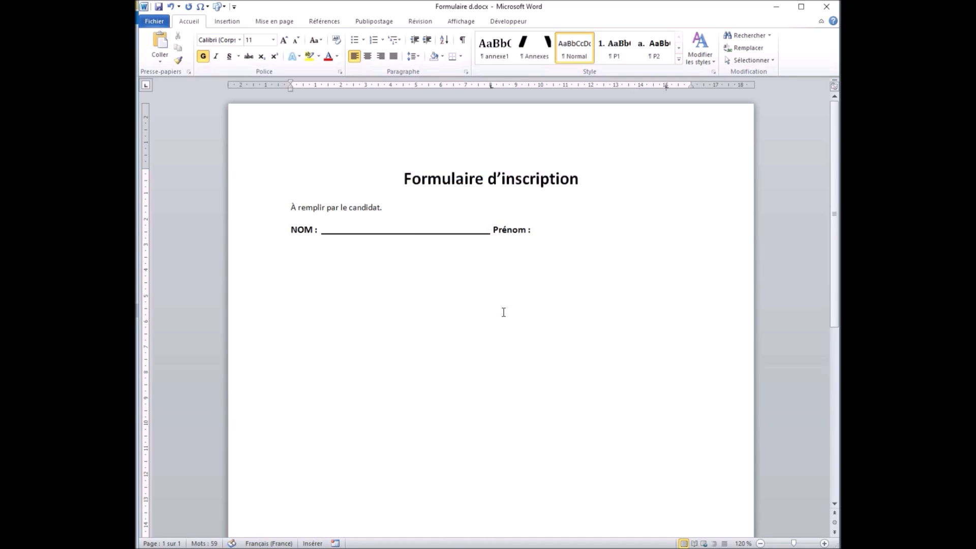
key(Tab)
Try filling in a surname on the NOM leader line, then remove it and restore the leader
click(321, 229)
text(D)
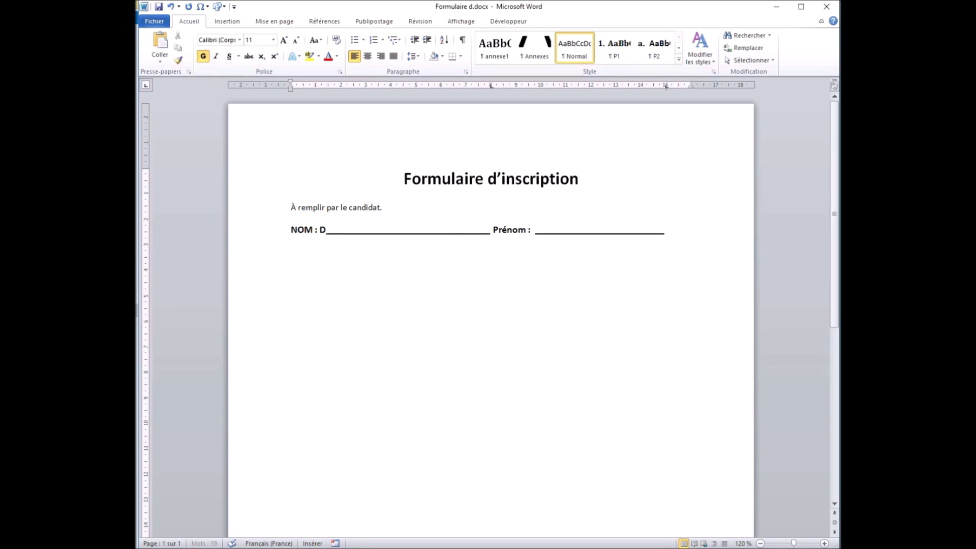
text(UPONT)
key(BackSpace)
key(BackSpace)
key(BackSpace)
key(BackSpace)
key(BackSpace)
key(BackSpace)
key(ctrl+z)
Change the leader of the 8 cm and 15 cm tab stops to dots (style 2)
click(466, 73)
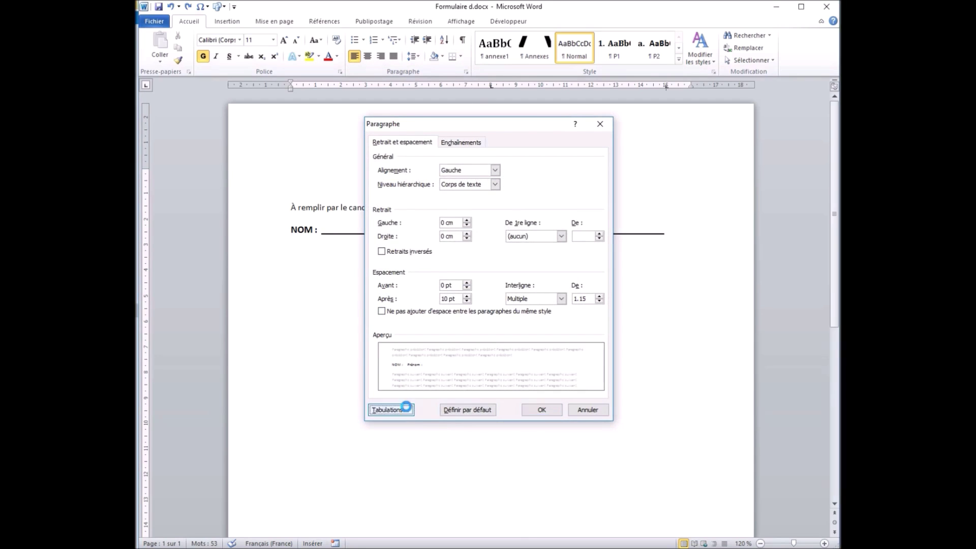
click(401, 409)
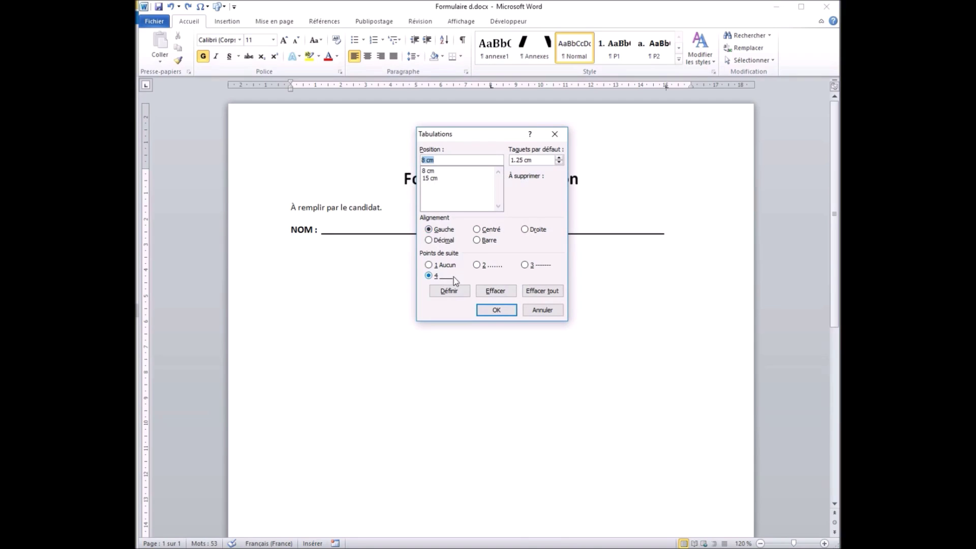
click(475, 265)
click(459, 292)
click(432, 180)
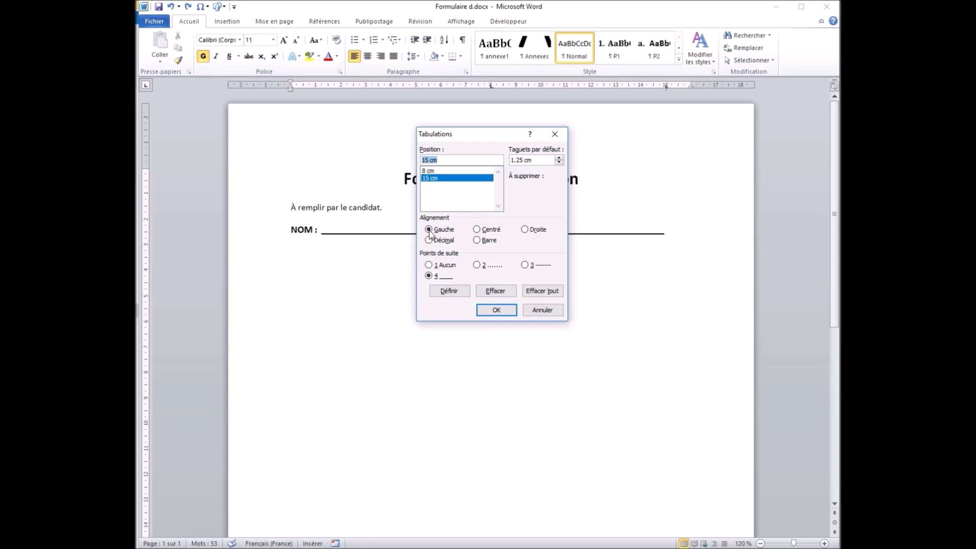
click(476, 265)
click(463, 290)
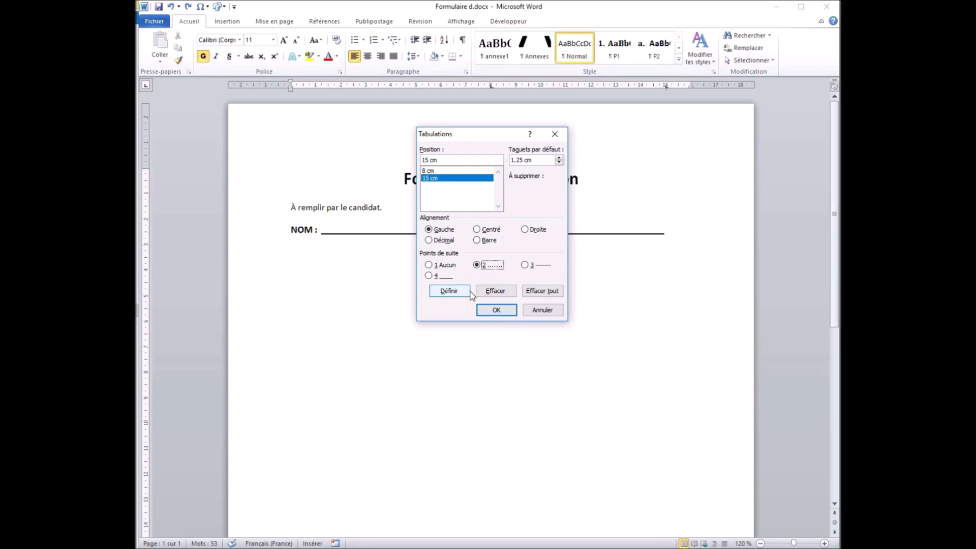
click(497, 309)
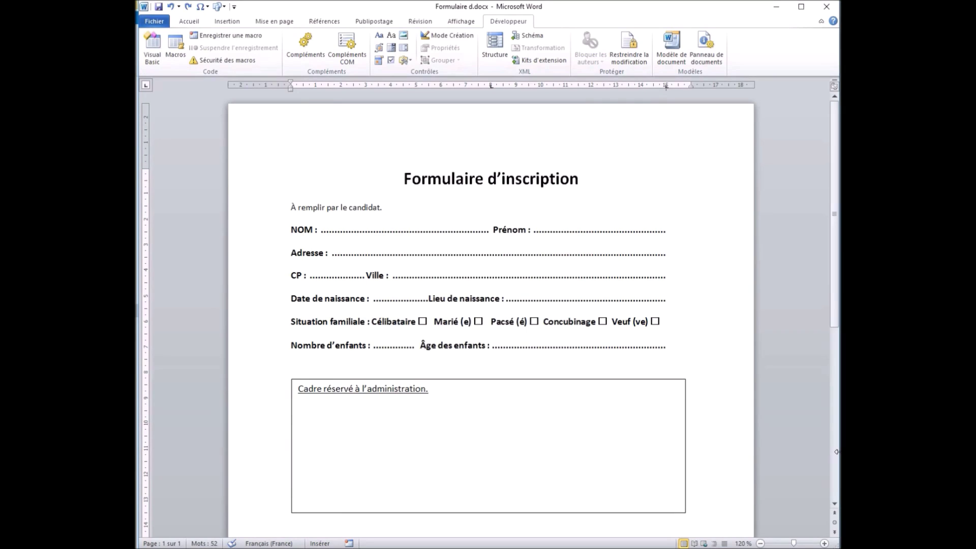
Fill in the candidate's surname and first name in the NOM and Prénom fields of the dotted form
text(COVAIR)
key(ctrl+Right)
text(Harry)
Fill in the candidate's street address in the Adresse field, correcting the street type
click(330, 253)
text(1 Rue)
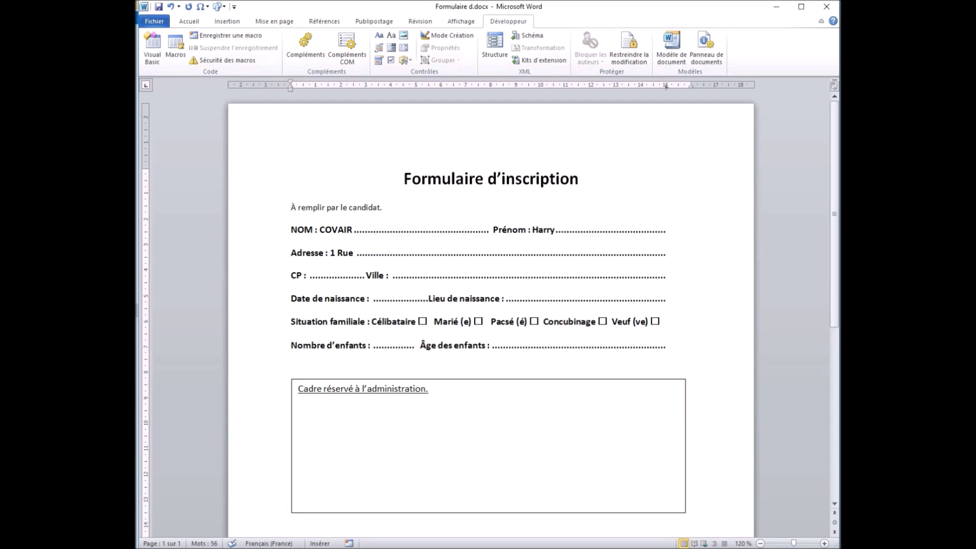
key(BackSpace)
key(BackSpace)
key(BackSpace)
key(BackSpace)
text(Montée KIDESSANT)
Tick only the Célibataire checkbox for the marital status and leave the checkbox line
click(422, 322)
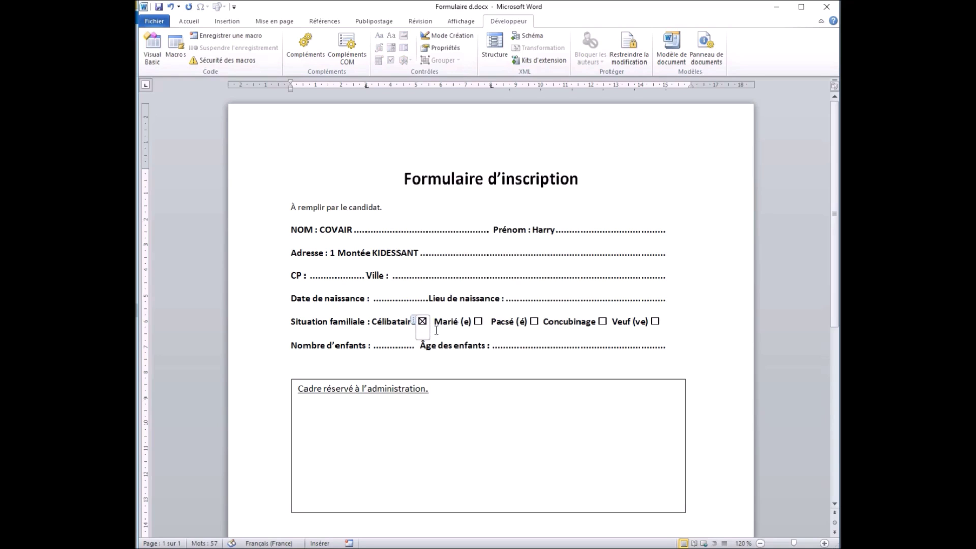
click(476, 330)
click(478, 322)
click(670, 345)
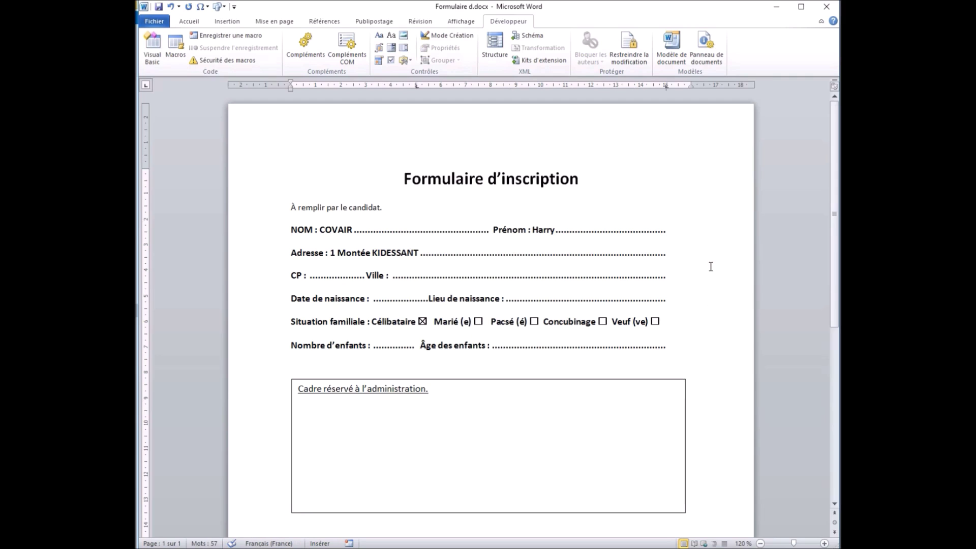